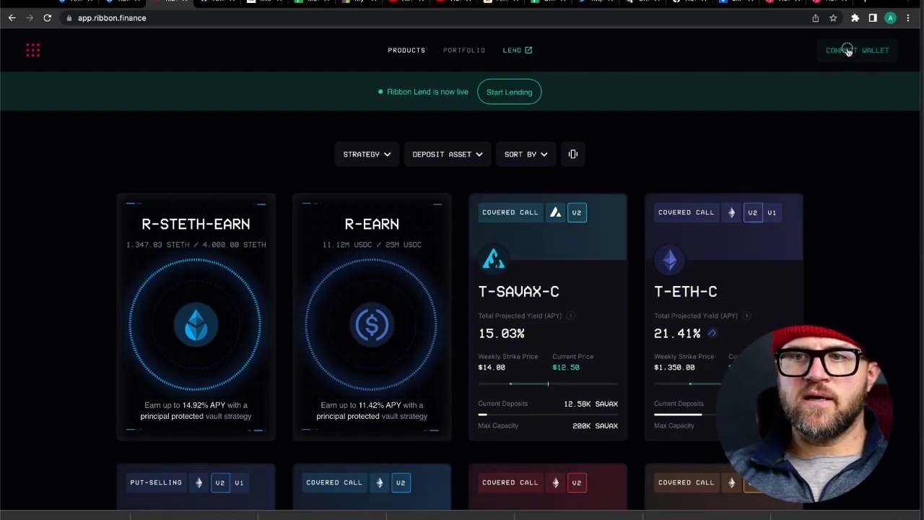
# - Connect a MetaMask wallet to Ribbon Finance on the Ethereum blockchain
pyautogui.click(848, 50)
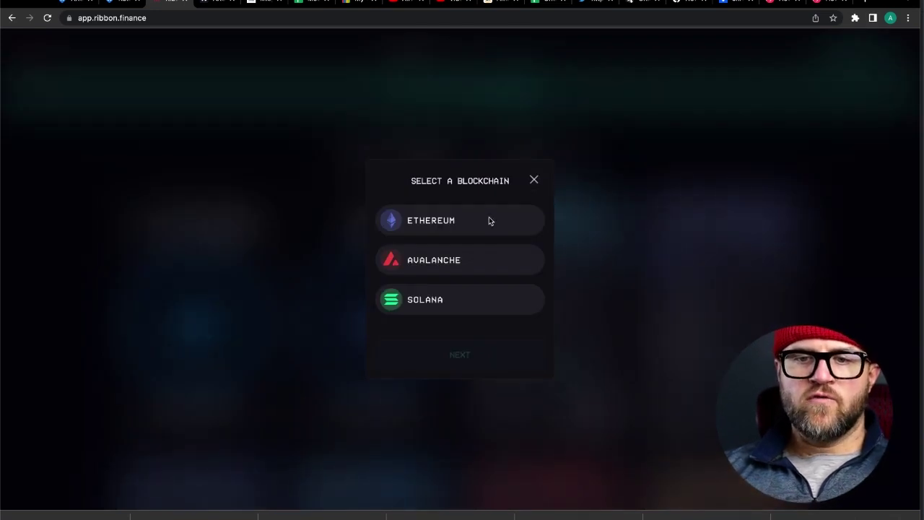
pyautogui.click(446, 224)
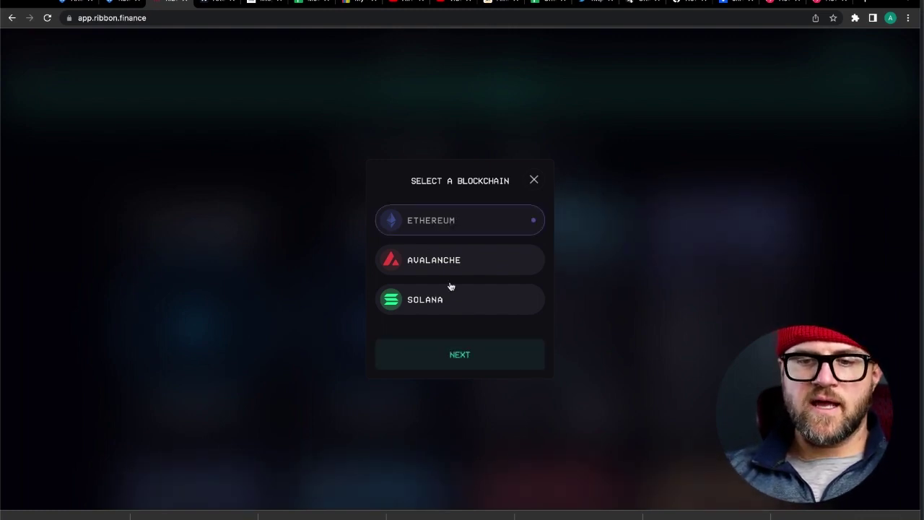
pyautogui.click(437, 212)
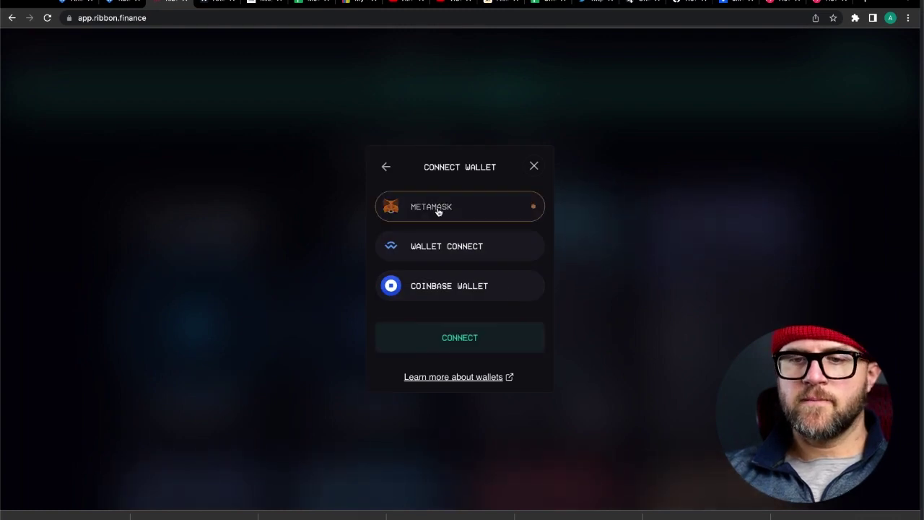
pyautogui.click(458, 337)
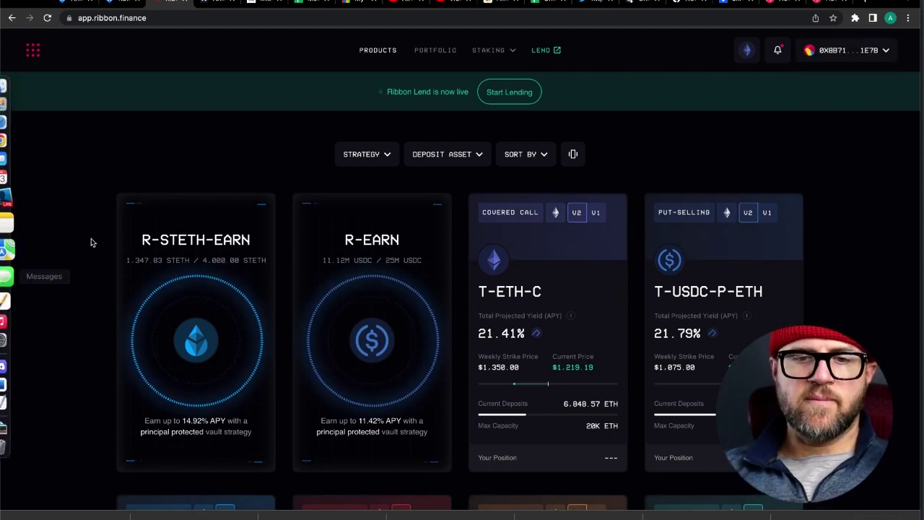
# - Browse the vault products and open the T-ETH-C covered call vault
pyautogui.scroll(-2, 98, 240)
pyautogui.scroll(-3, 99, 239)
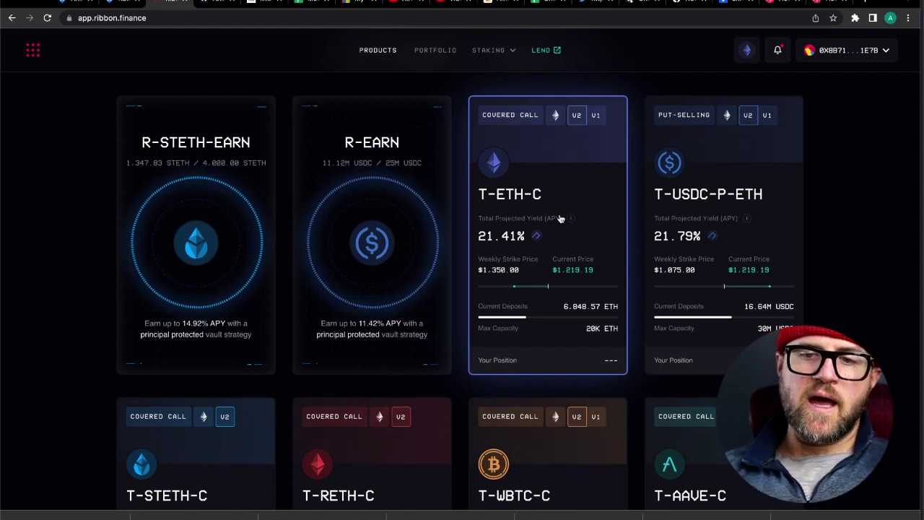
pyautogui.scroll(-1, 561, 219)
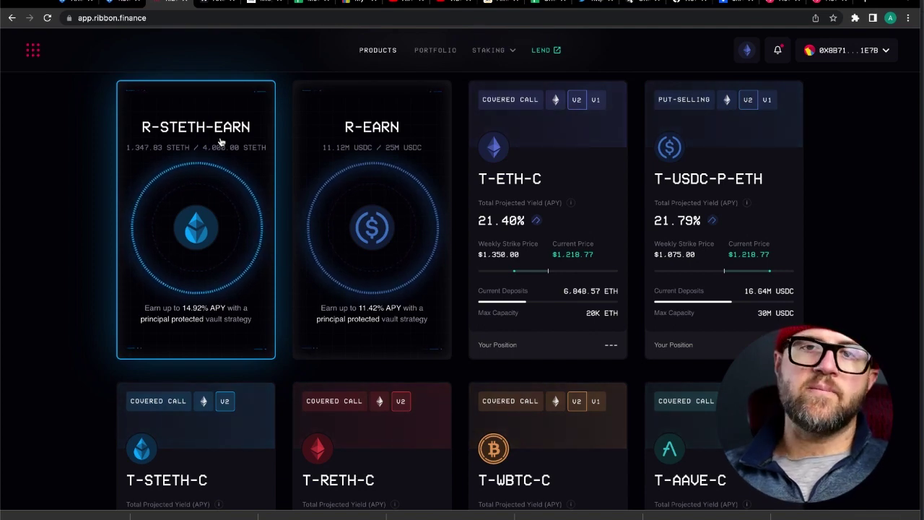
pyautogui.click(565, 166)
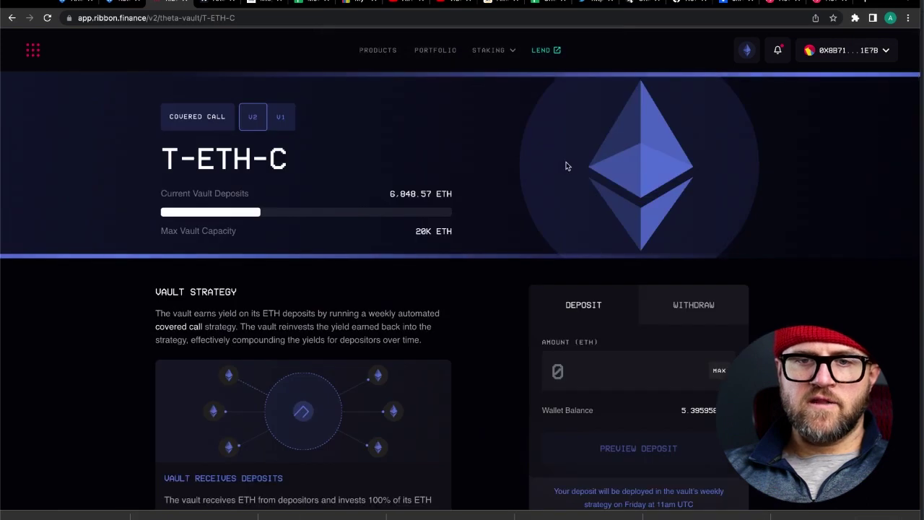
# - Enter a deposit of 1 ETH for the T-ETH-C vault and preview it
pyautogui.scroll(-2, 114, 238)
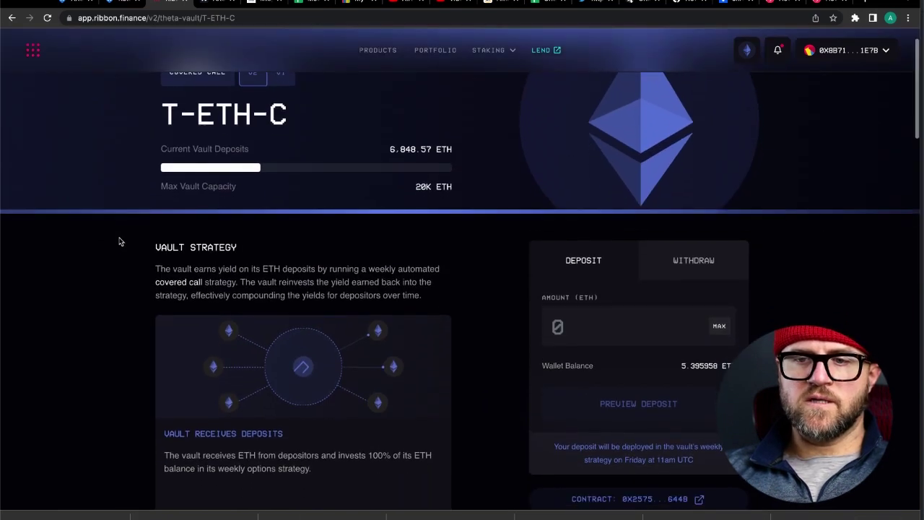
pyautogui.scroll(-2, 631, 327)
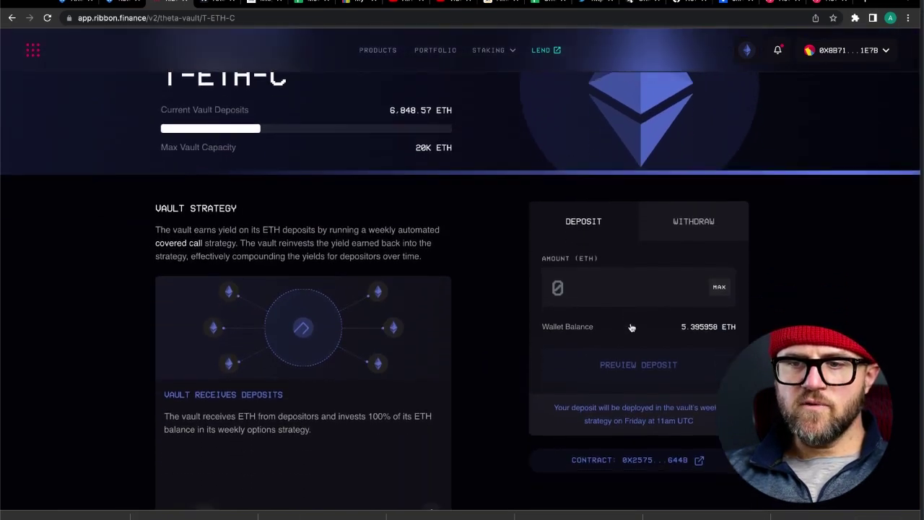
pyautogui.scroll(-2, 631, 327)
pyautogui.click(590, 238)
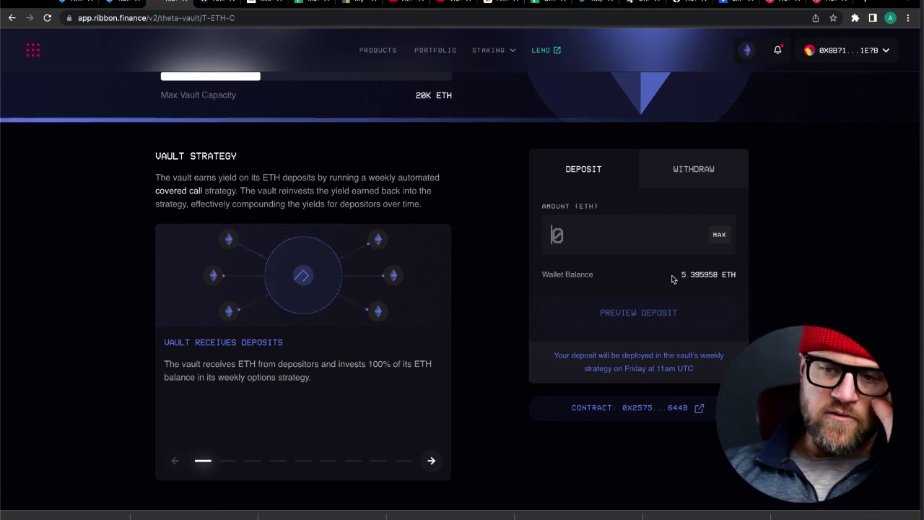
pyautogui.write('1')
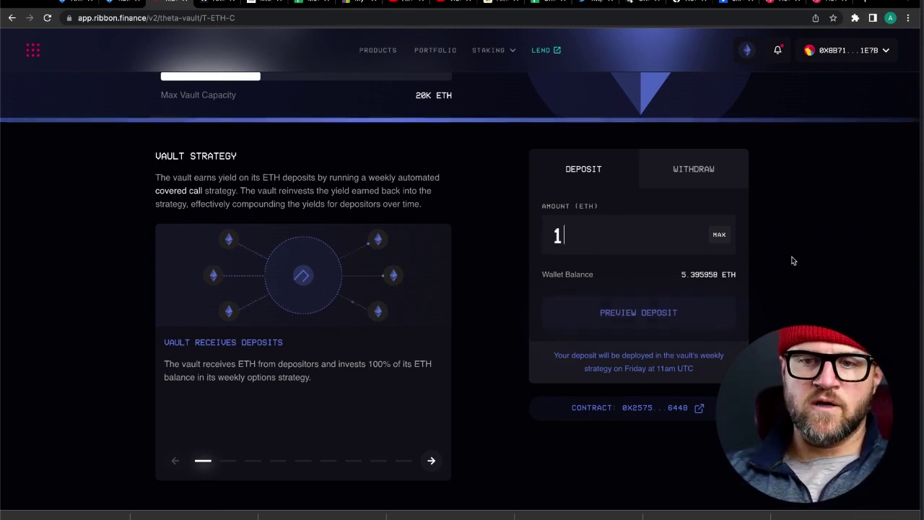
pyautogui.click(645, 318)
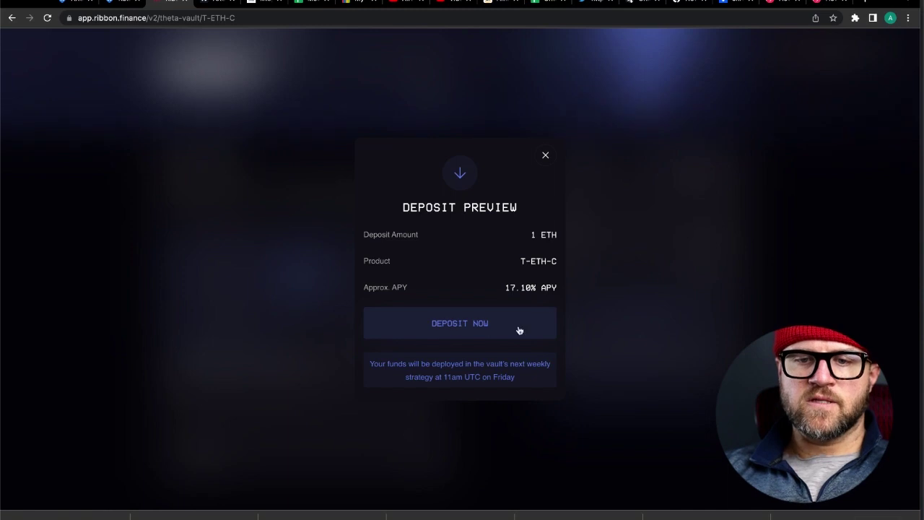
# - Submit the 1 ETH deposit and confirm its transaction in the wallet after checking the gas fee
pyautogui.click(463, 322)
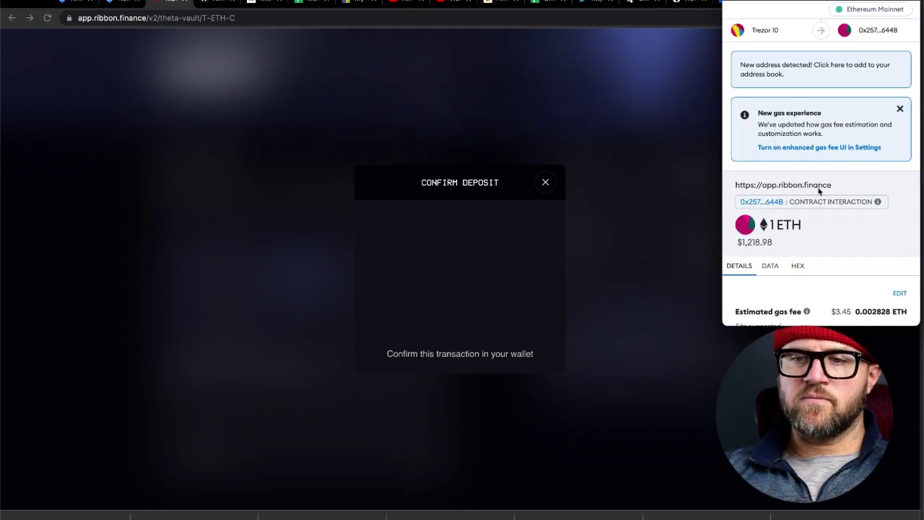
pyautogui.scroll(-5, 821, 195)
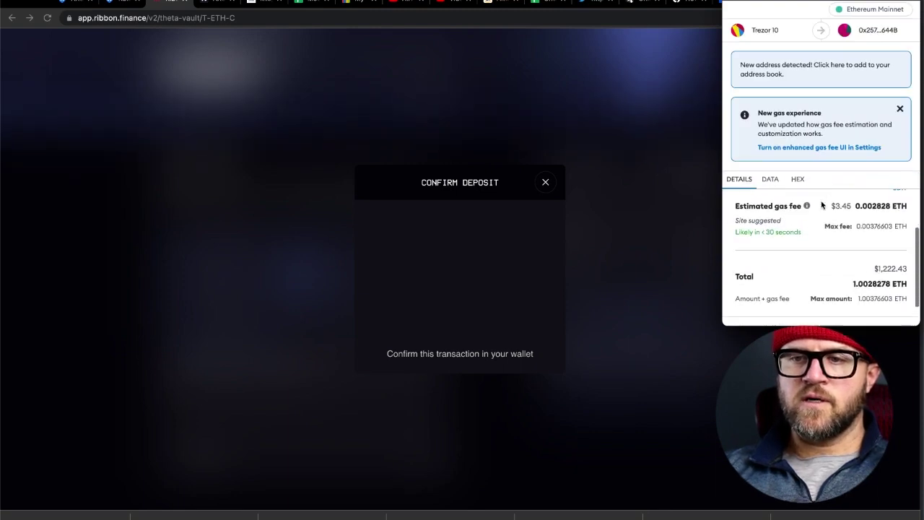
pyautogui.scroll(-3, 821, 206)
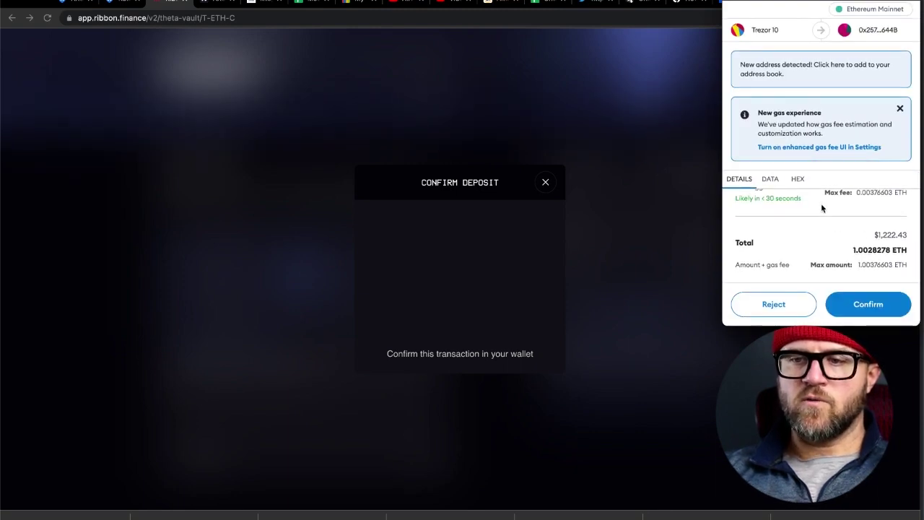
pyautogui.click(859, 306)
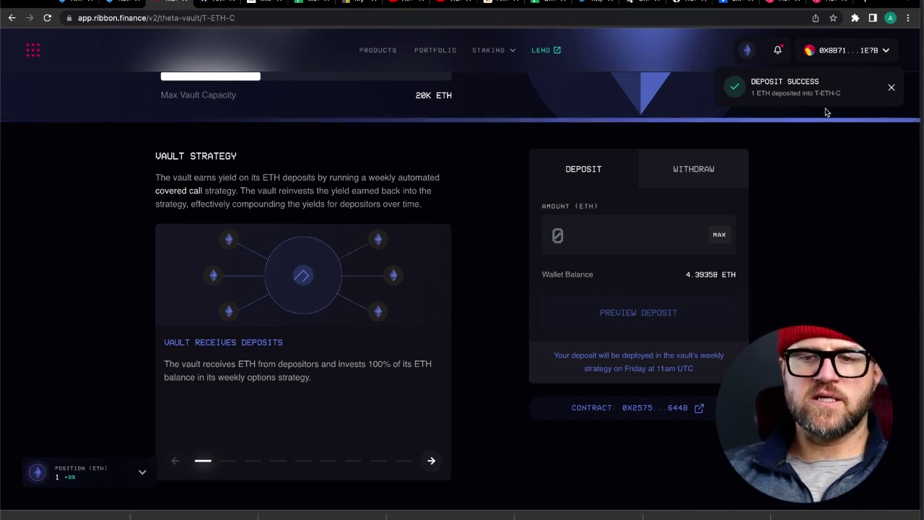
# - Review the vault's weekly strategy snapshot and dismiss the deposit notification
pyautogui.scroll(-1, 118, 279)
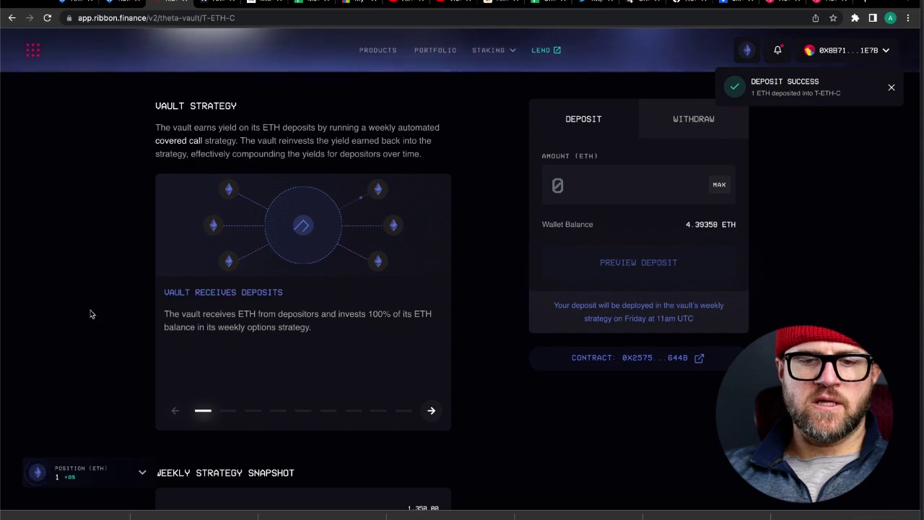
pyautogui.scroll(-5, 89, 310)
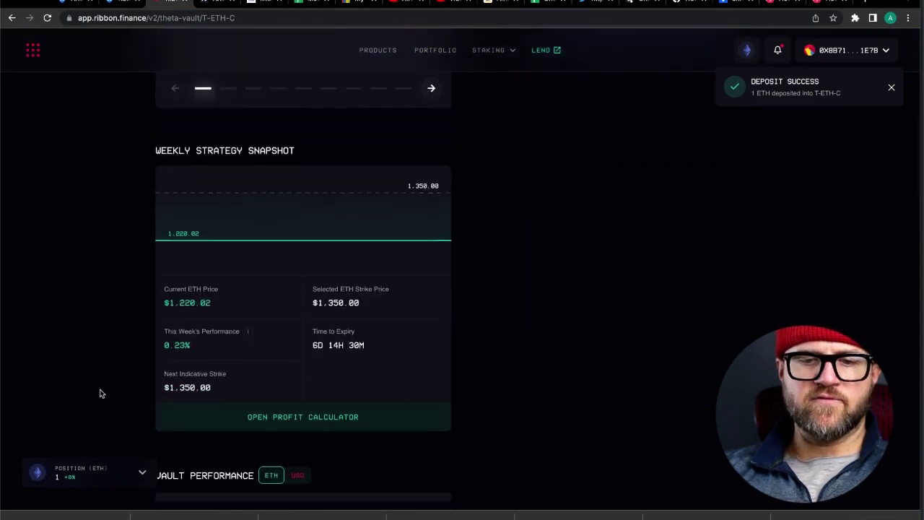
pyautogui.scroll(6, 100, 394)
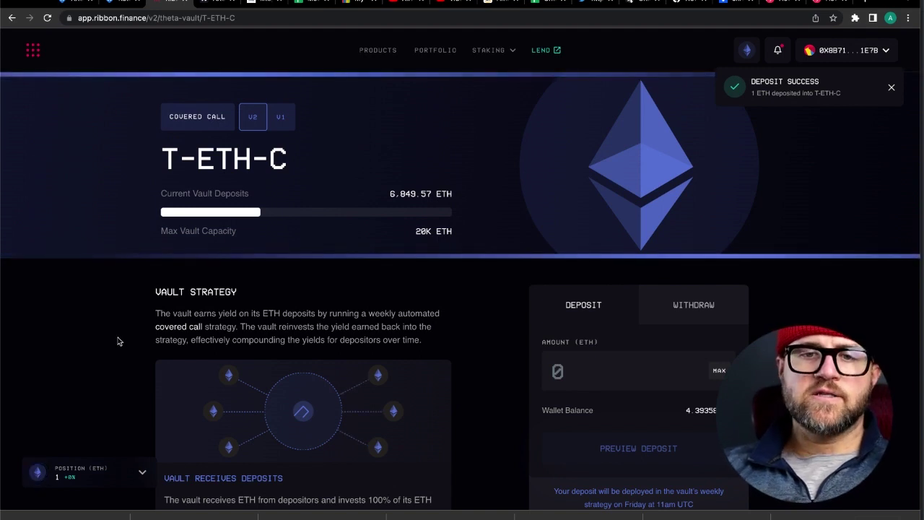
pyautogui.click(891, 89)
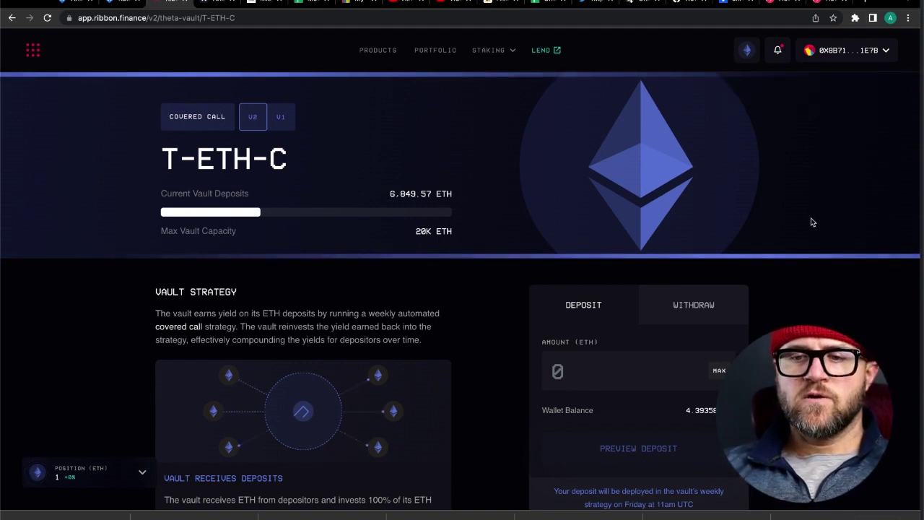
# - Set up an instant withdrawal of the maximum 1.0 ETH from the T-ETH-C vault and preview it
pyautogui.scroll(-3, 811, 221)
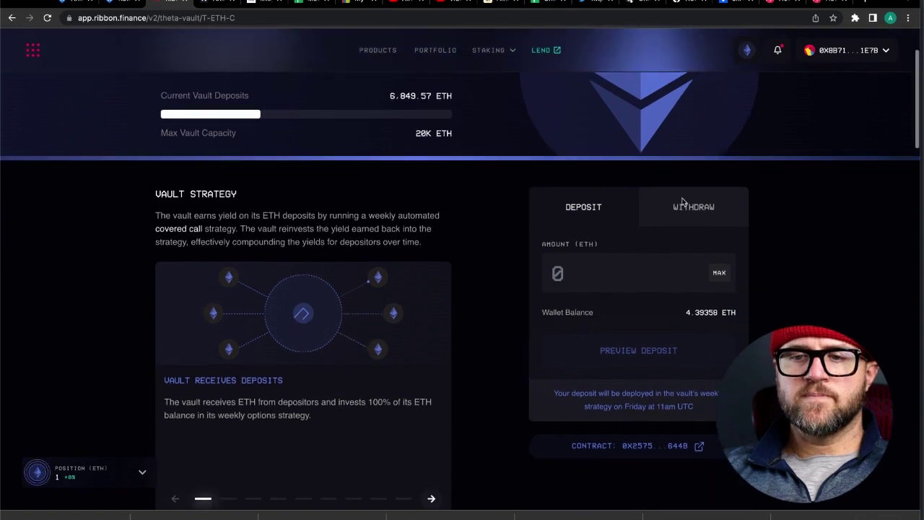
pyautogui.click(682, 206)
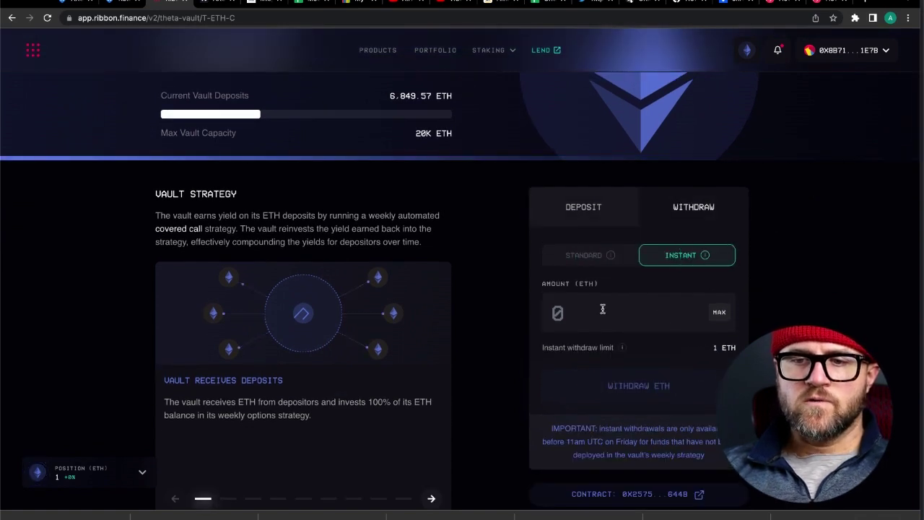
pyautogui.write('1.0')
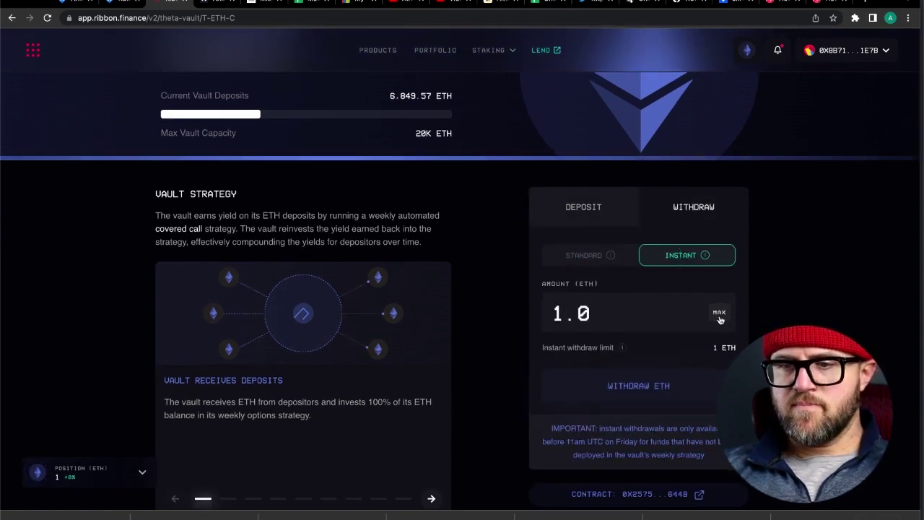
pyautogui.scroll(-1, 771, 284)
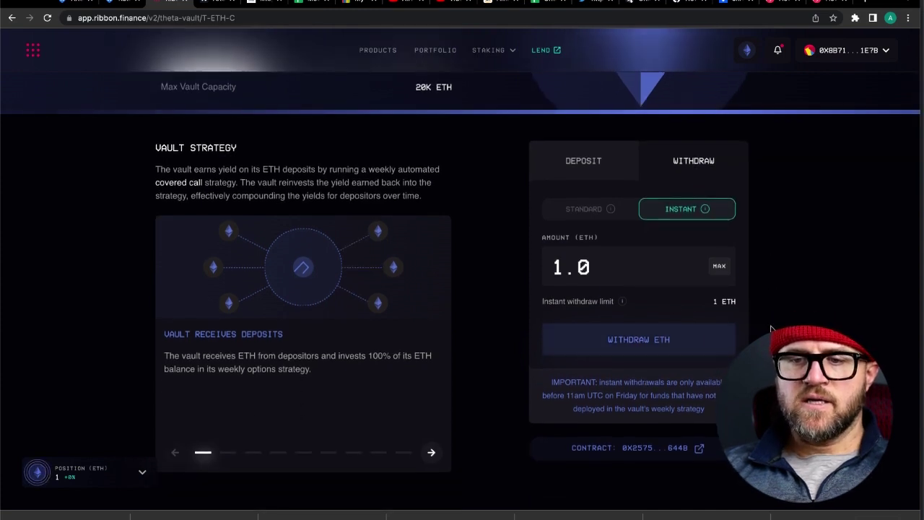
pyautogui.click(628, 344)
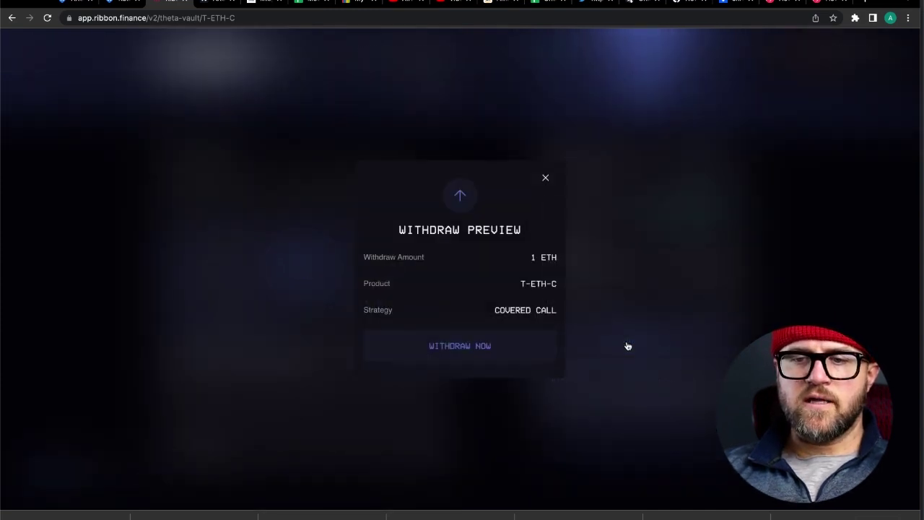
# - Submit the 1 ETH withdrawal and confirm its transaction in the wallet after checking the gas fee
pyautogui.click(469, 352)
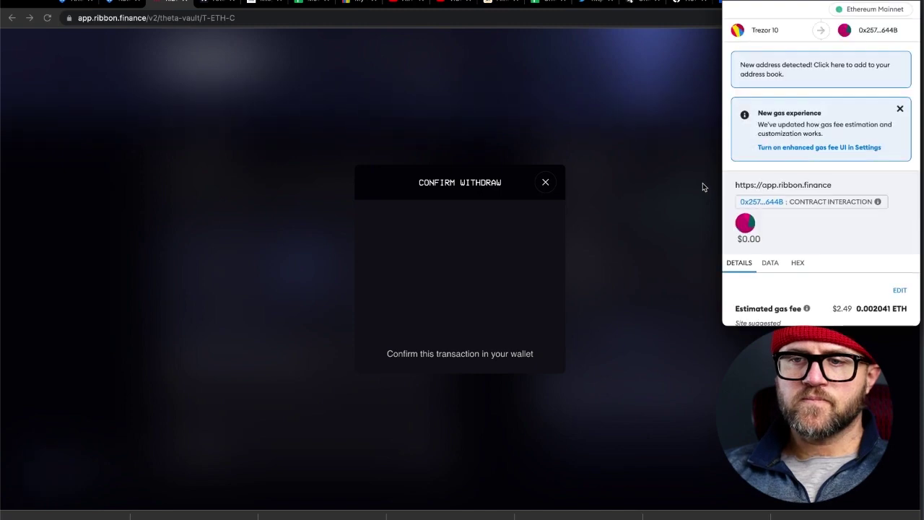
pyautogui.scroll(-3, 836, 225)
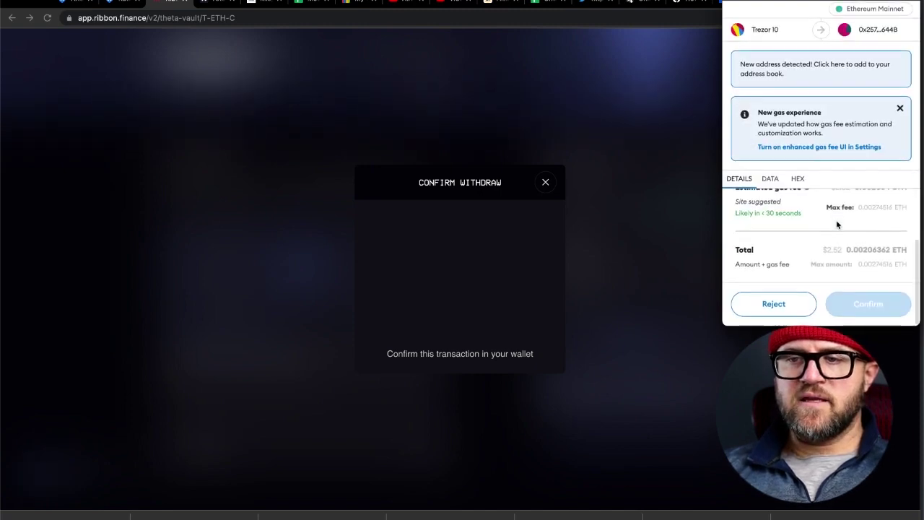
pyautogui.scroll(2, 836, 224)
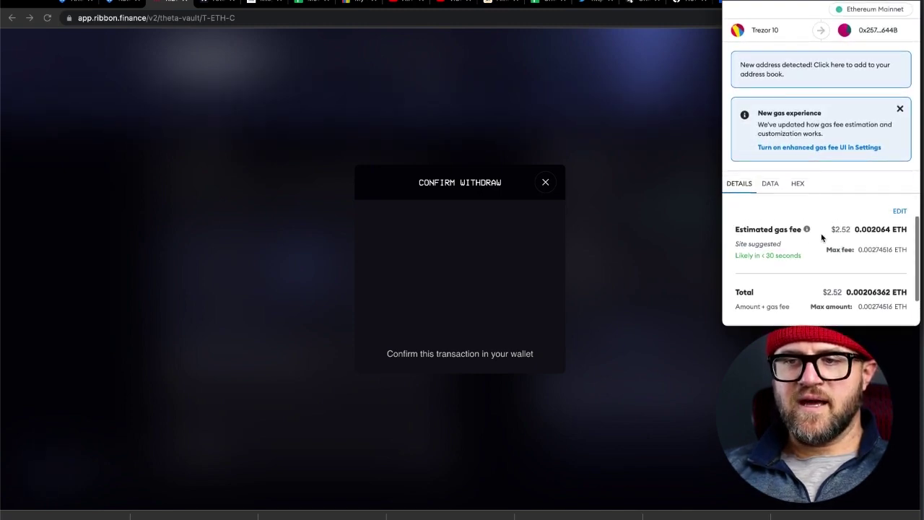
pyautogui.scroll(-2, 824, 258)
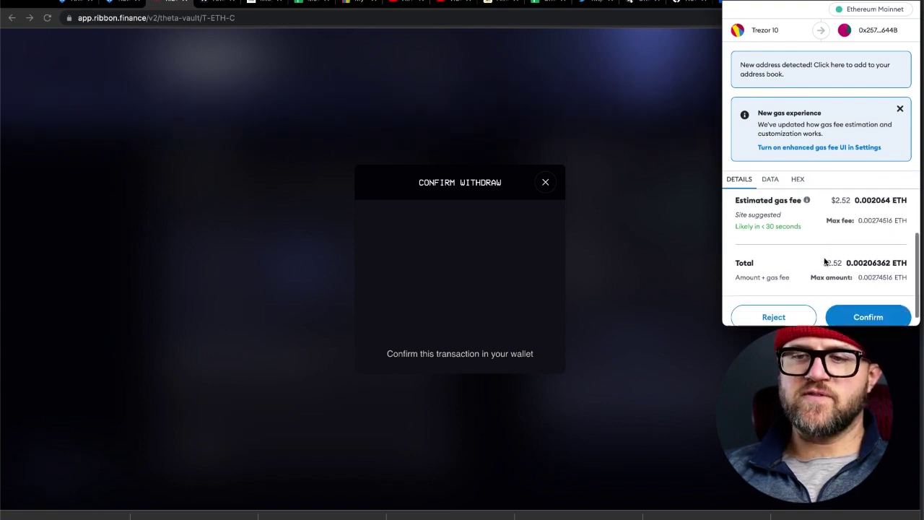
pyautogui.click(862, 311)
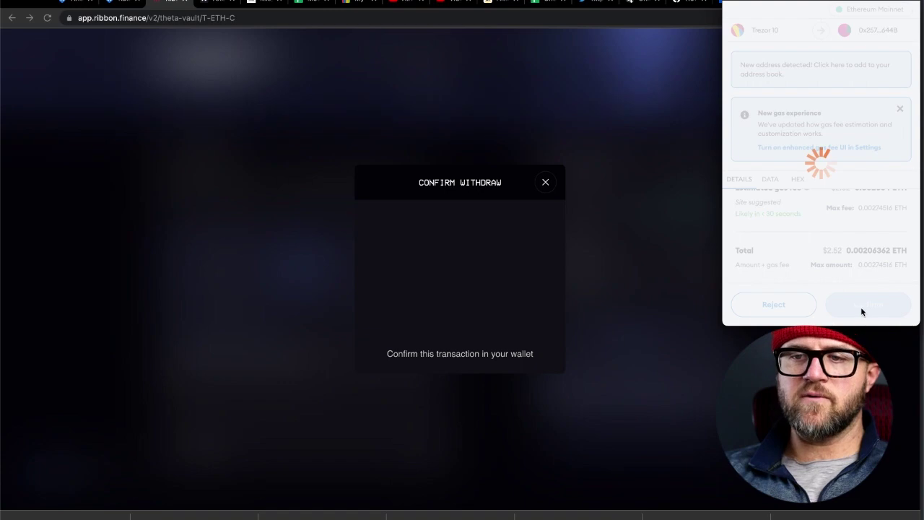
pyautogui.click(780, 112)
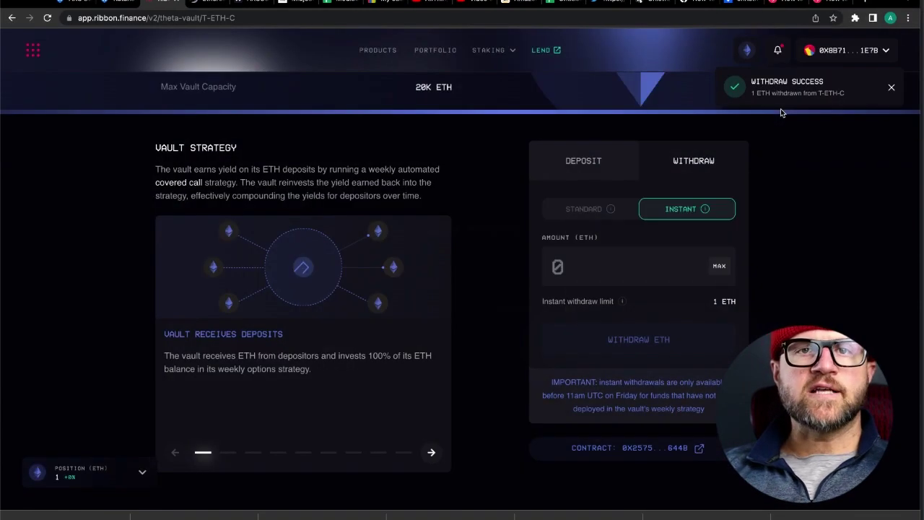
# - Check the vault's deposits and instant withdraw limit, and return to the list of vault products
pyautogui.scroll(2, 136, 267)
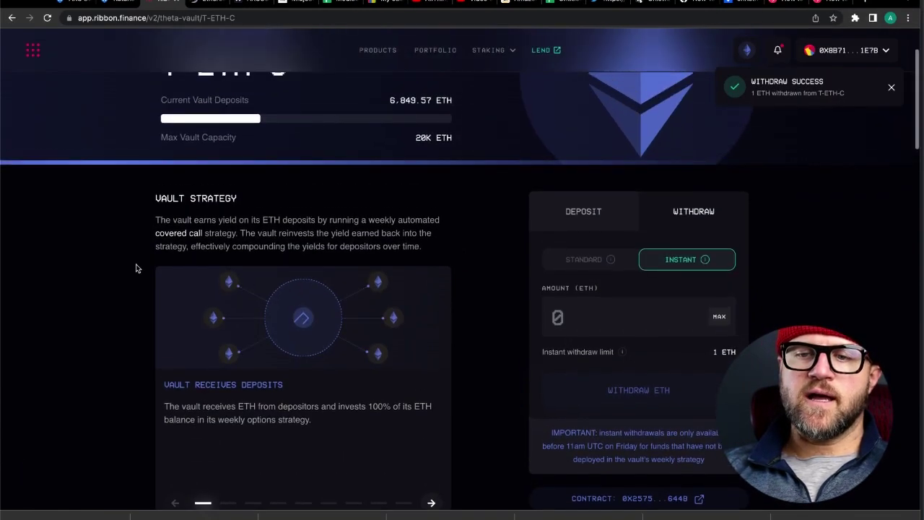
pyautogui.scroll(-1, 136, 268)
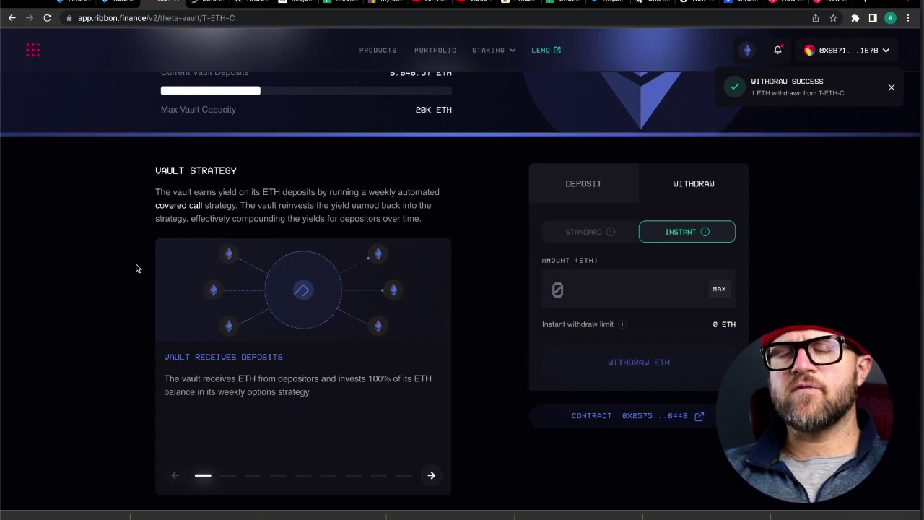
pyautogui.scroll(2, 136, 268)
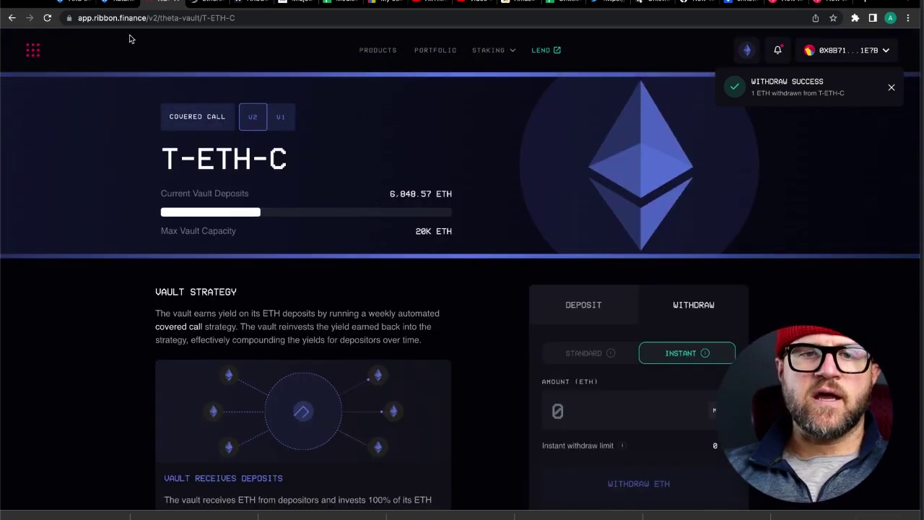
pyautogui.click(372, 52)
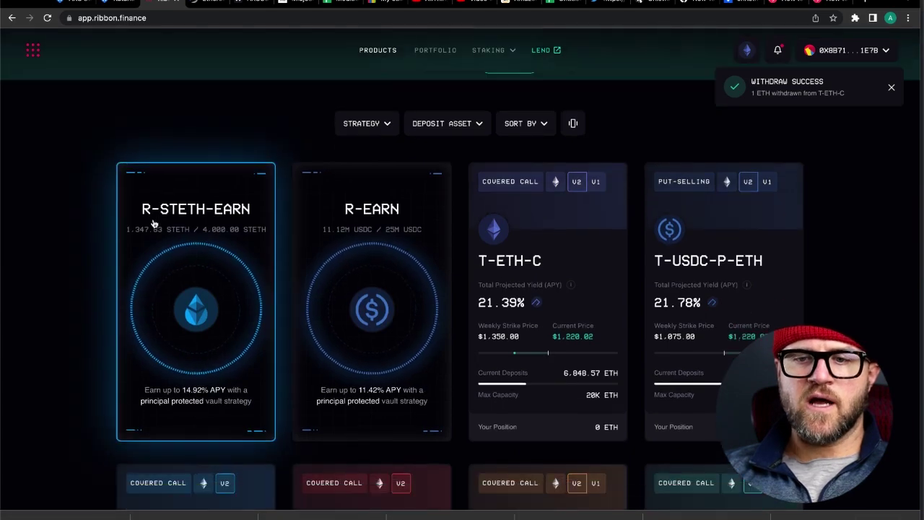
# - Look through the available vault products and open the T-STETH-C covered call vault
pyautogui.scroll(-2, 130, 227)
pyautogui.scroll(-1, 108, 222)
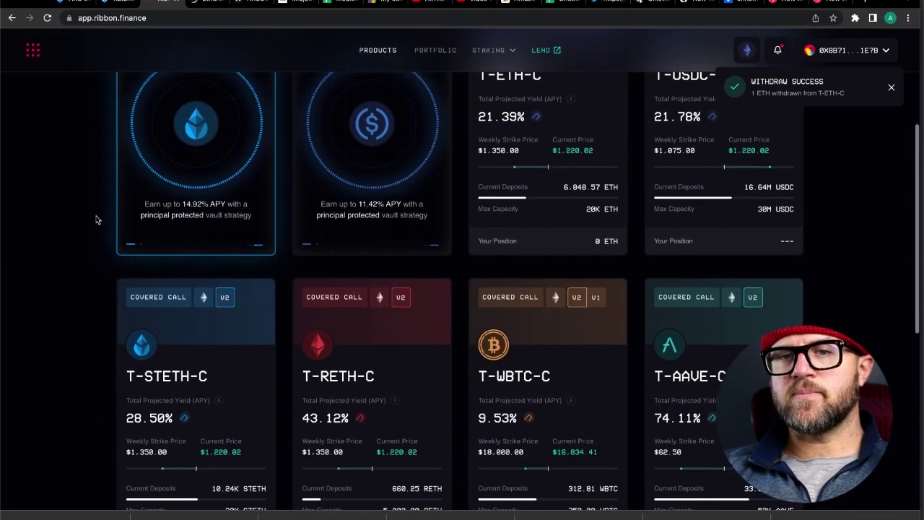
pyautogui.scroll(-1, 96, 219)
pyautogui.scroll(-3, 96, 220)
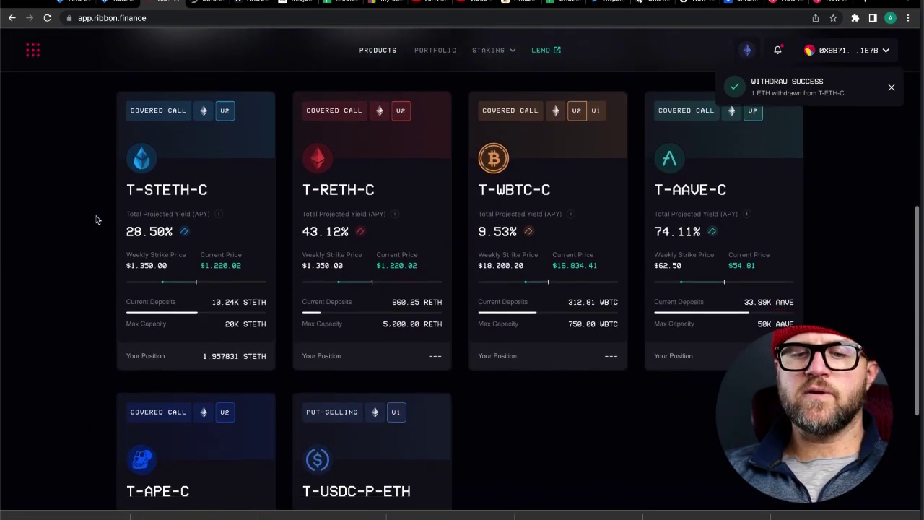
pyautogui.scroll(6, 96, 219)
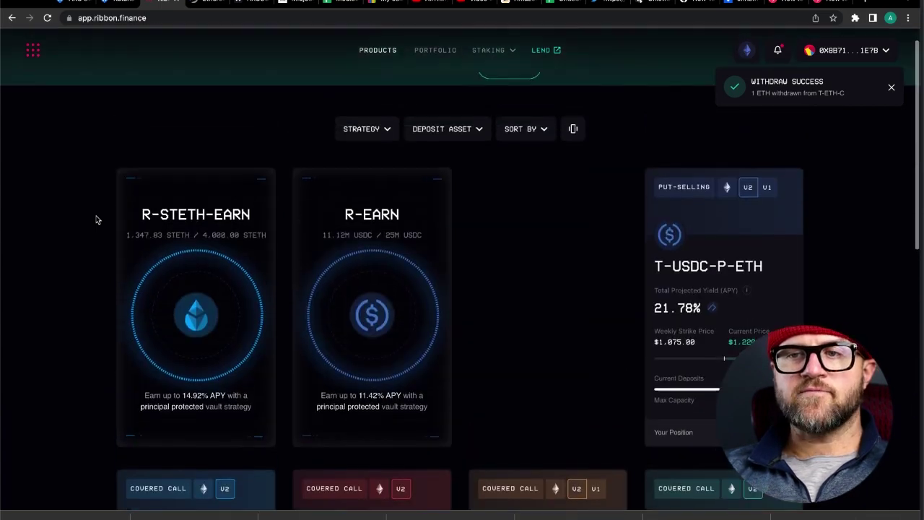
pyautogui.scroll(-1, 82, 234)
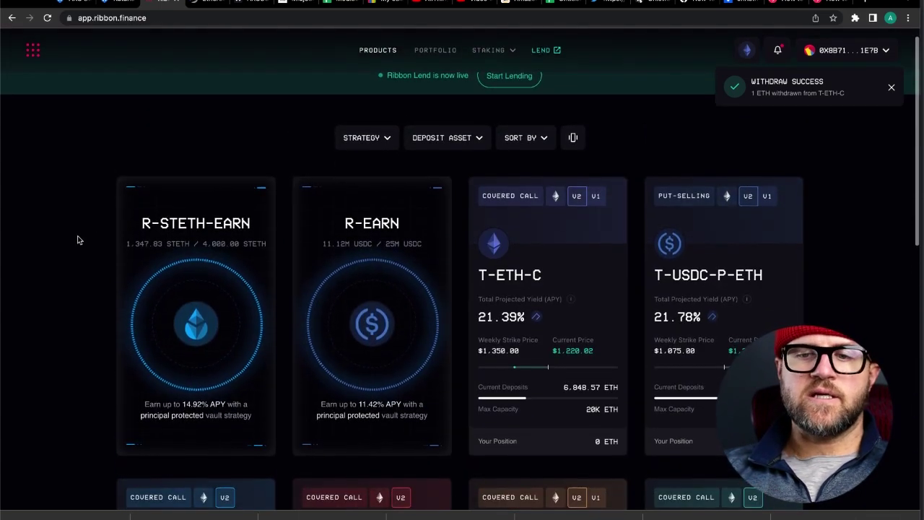
pyautogui.scroll(-4, 79, 240)
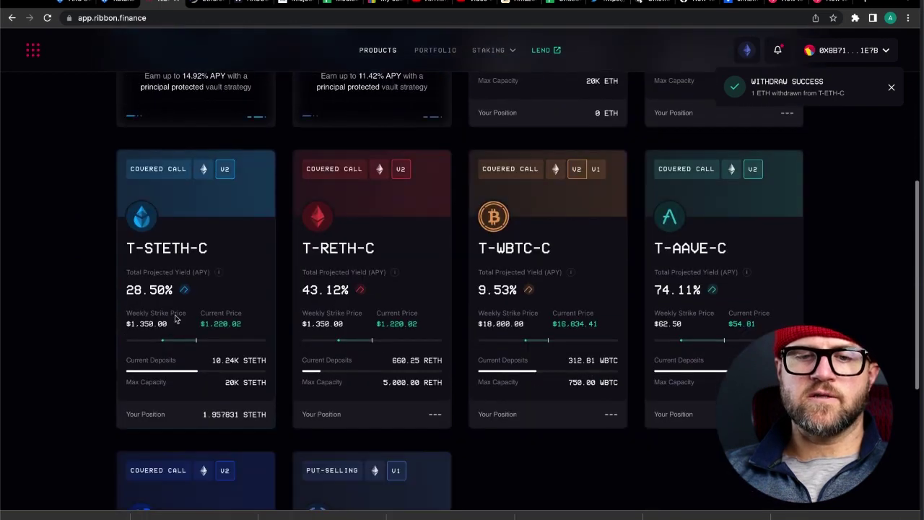
pyautogui.click(179, 282)
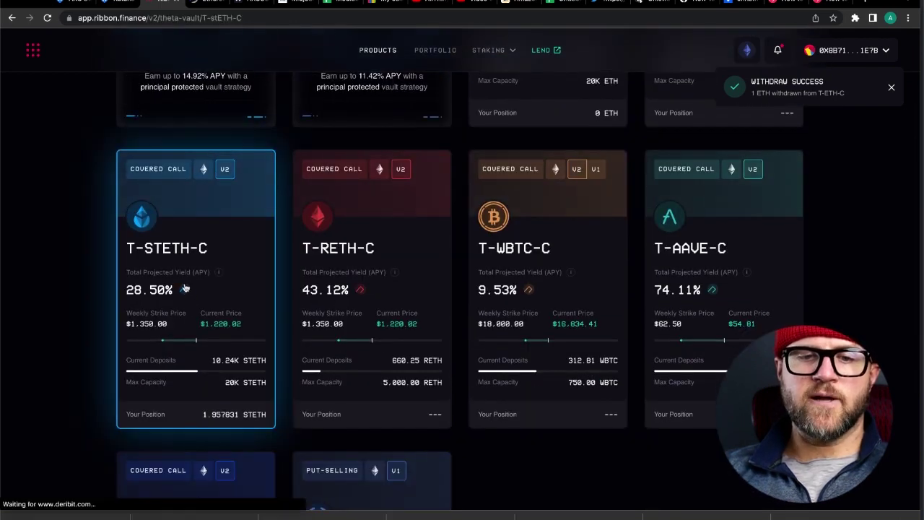
# - Open the T-STETH-C vault's withdrawal form and check its instant withdraw limit and unstaking requirement
pyautogui.scroll(-2, 107, 237)
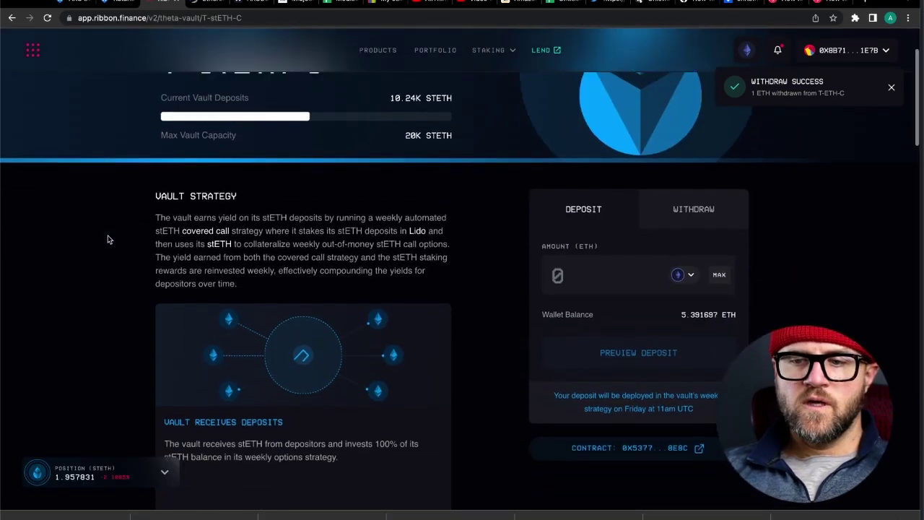
pyautogui.click(692, 198)
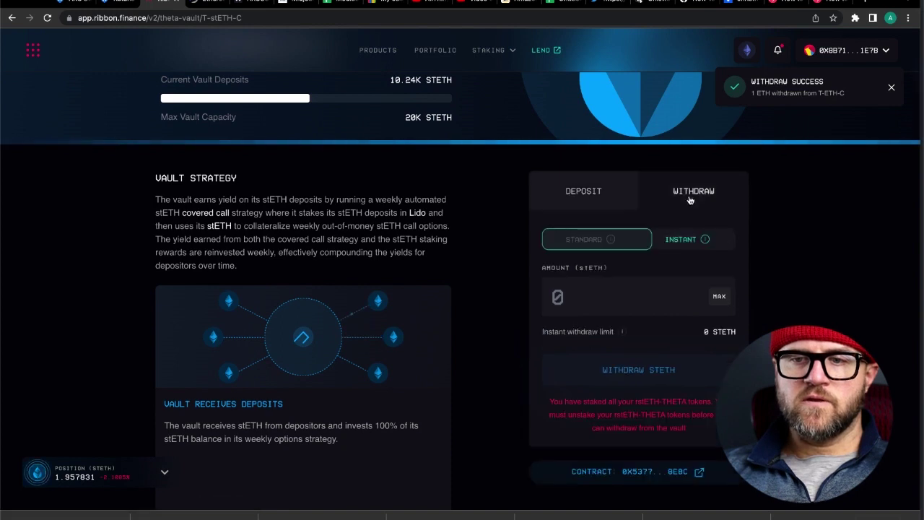
pyautogui.scroll(-1, 527, 310)
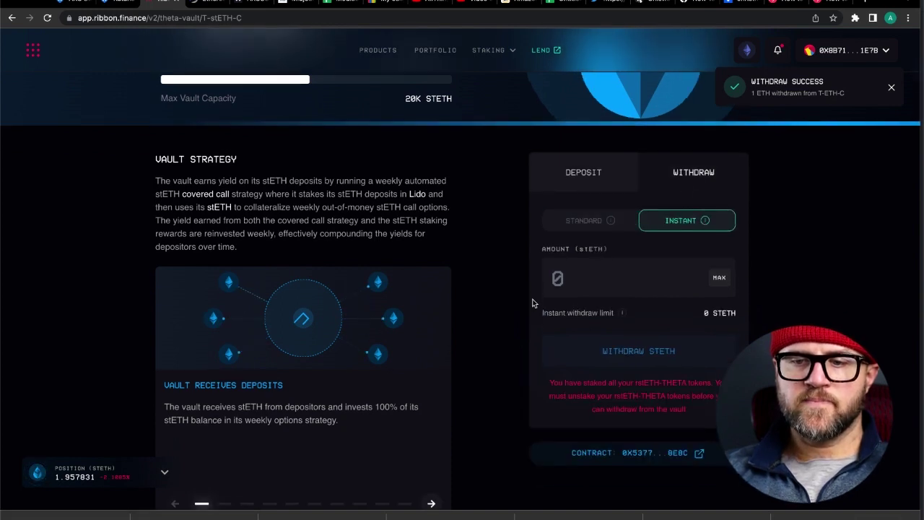
pyautogui.scroll(-1, 519, 317)
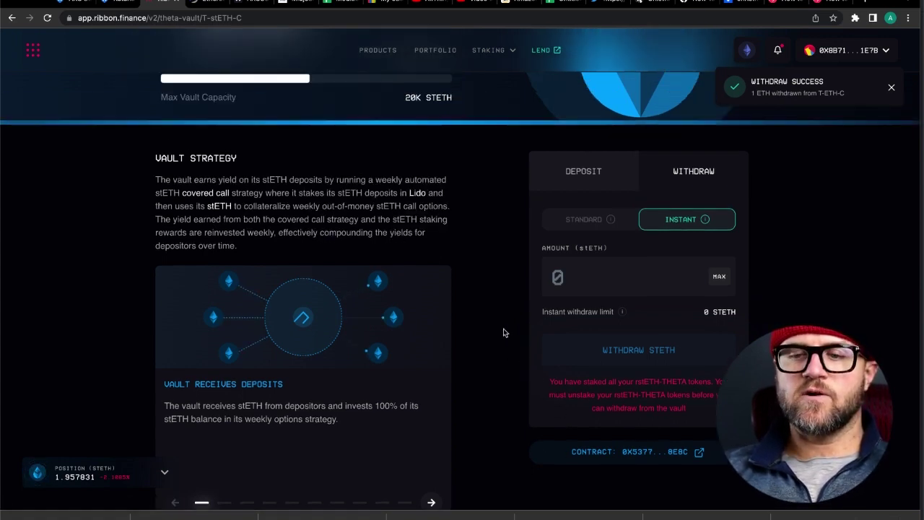
pyautogui.scroll(1, 515, 344)
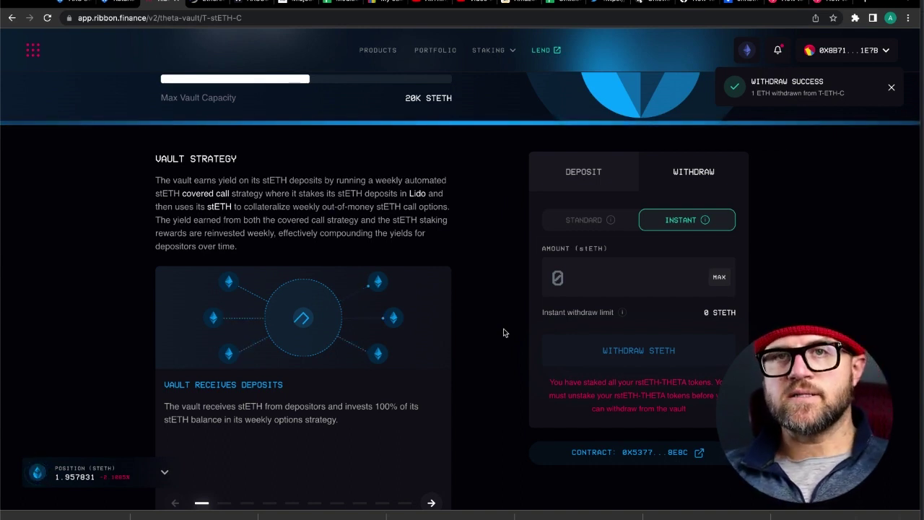
# - Open the vault token staking page and find the rstETH-THETA gauge
pyautogui.click(489, 57)
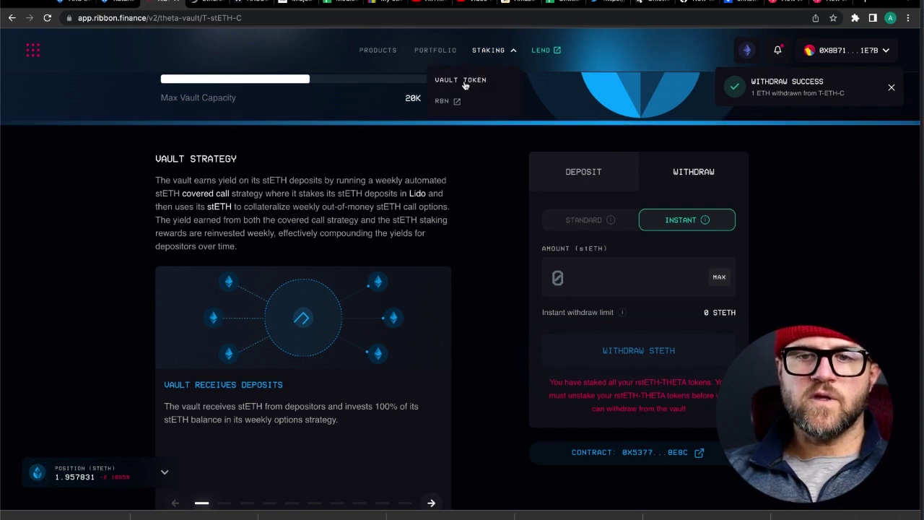
pyautogui.click(465, 83)
pyautogui.scroll(-1, 249, 221)
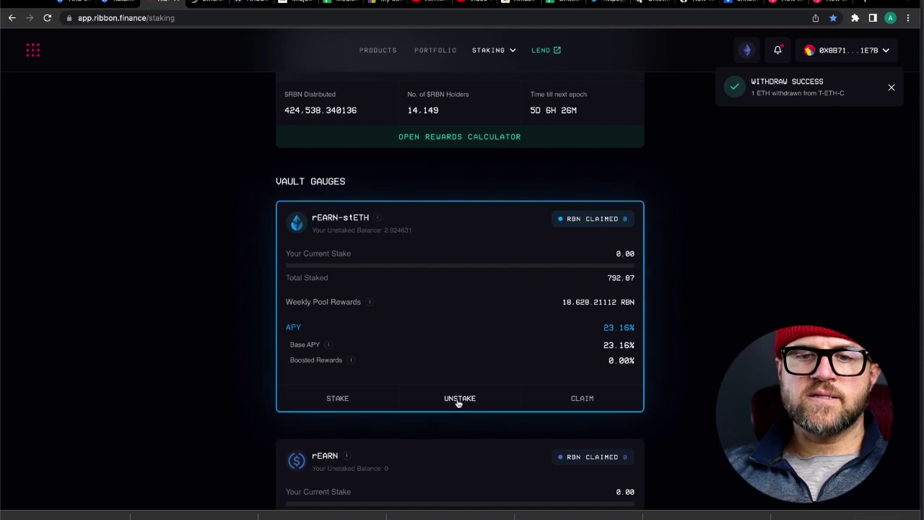
pyautogui.scroll(-1, 224, 293)
pyautogui.scroll(-12, 224, 293)
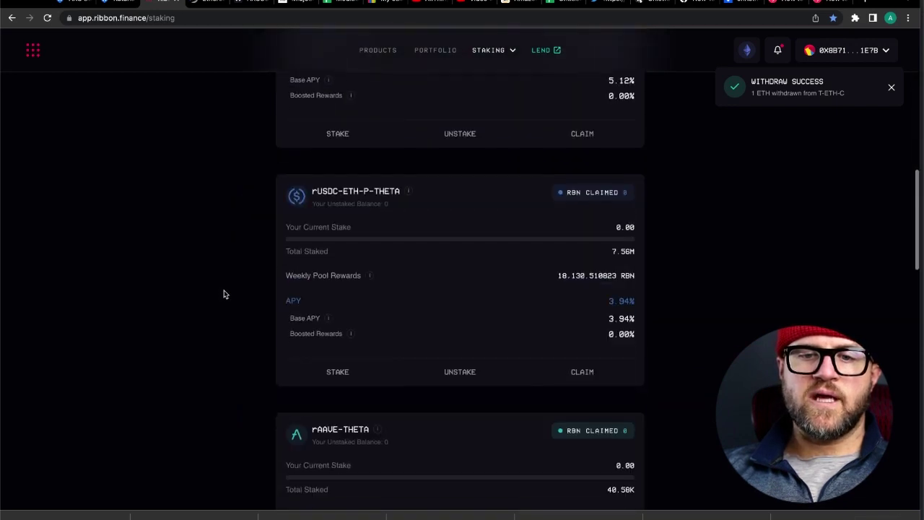
# - Unstake the maximum 1.6489 rstETH-THETA and confirm the transaction in the wallet after checking the gas fee
pyautogui.click(460, 398)
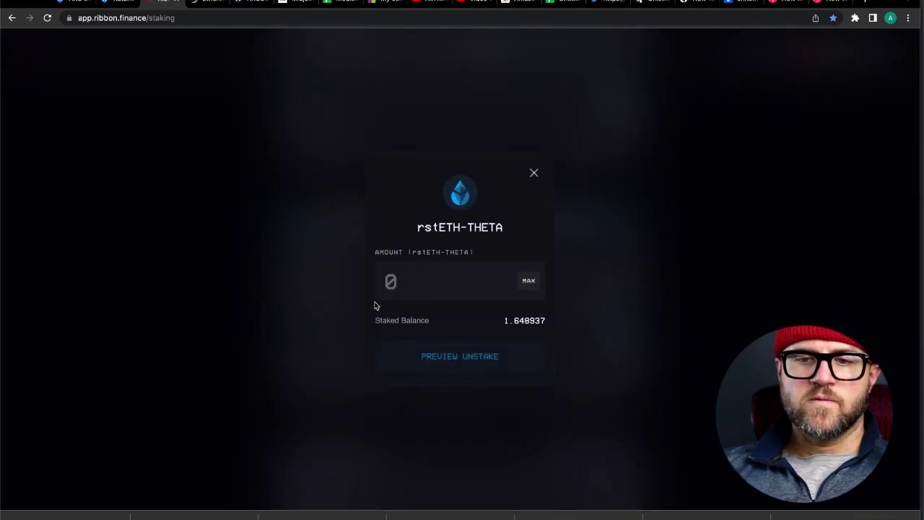
pyautogui.click(529, 281)
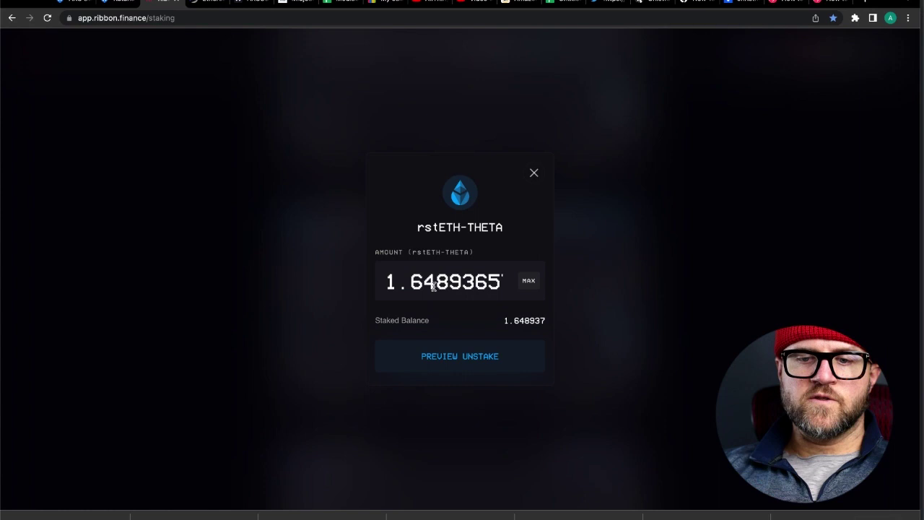
pyautogui.click(456, 358)
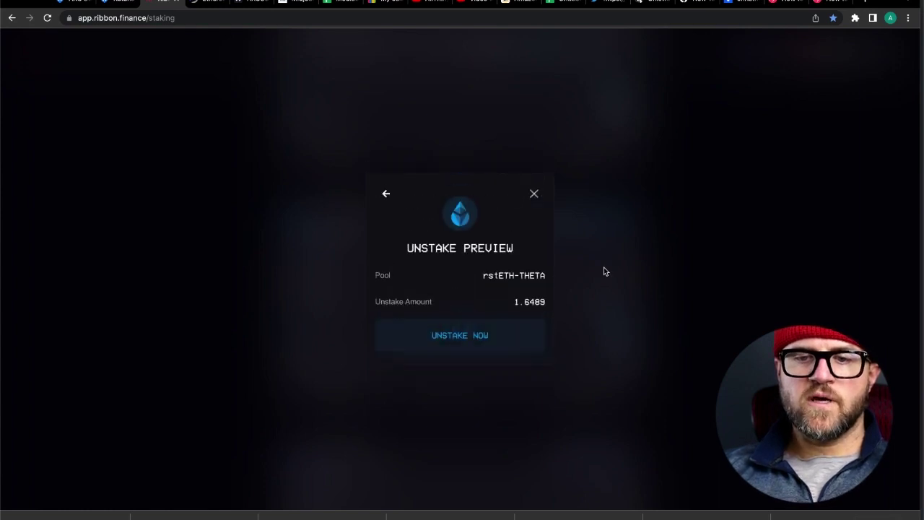
pyautogui.click(476, 336)
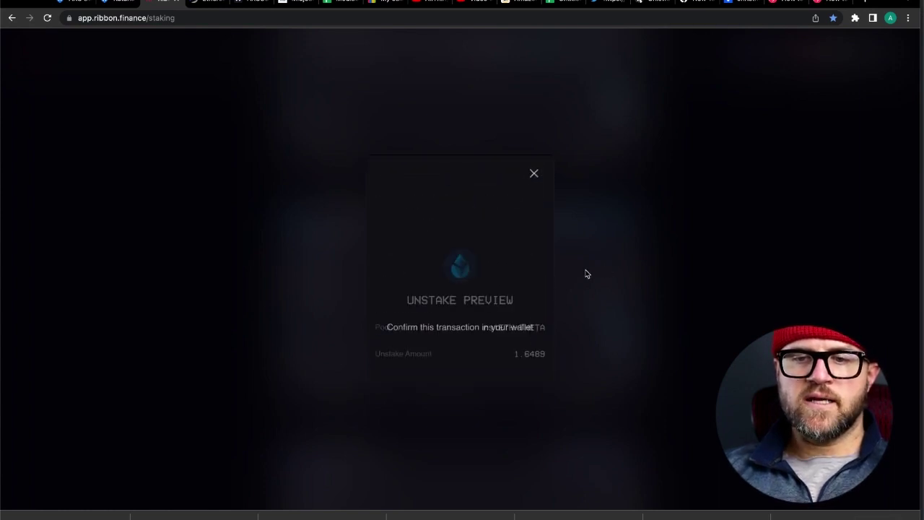
pyautogui.scroll(-2, 811, 257)
pyautogui.scroll(-1, 810, 257)
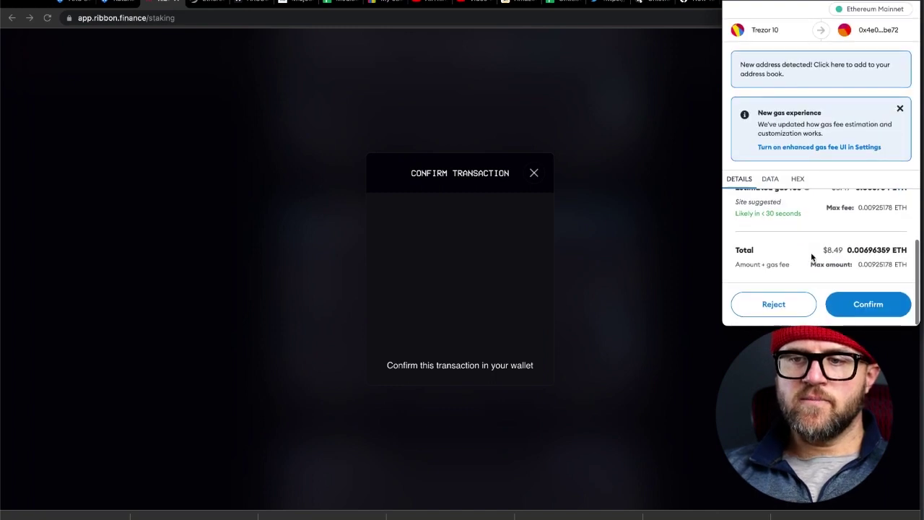
pyautogui.click(852, 305)
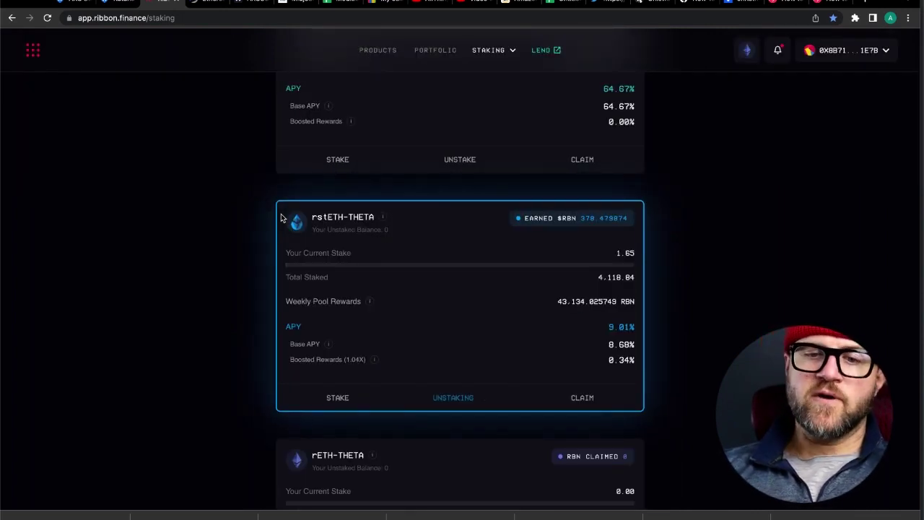
# - Check the rstETH-THETA gauge's current stake and unstaked balance as the unstaking transaction completes
pyautogui.scroll(-1, 232, 248)
pyautogui.scroll(1, 232, 248)
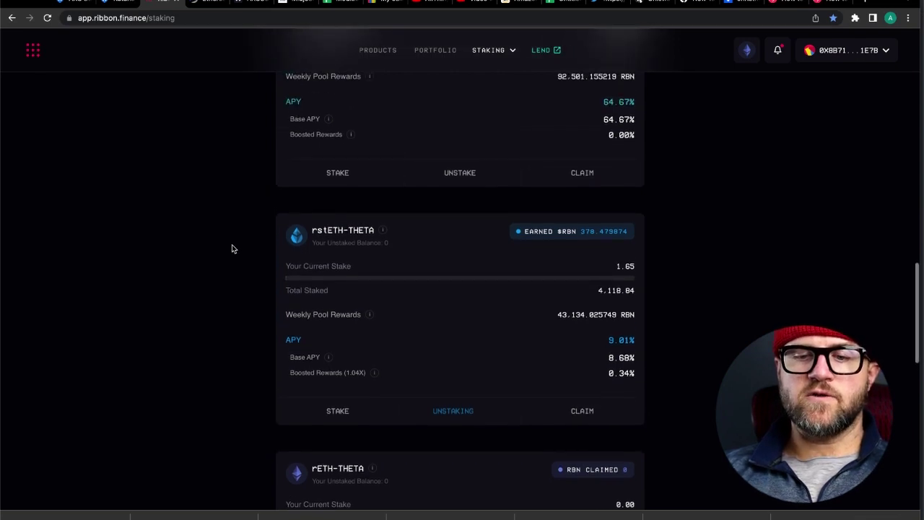
pyautogui.scroll(-2, 232, 248)
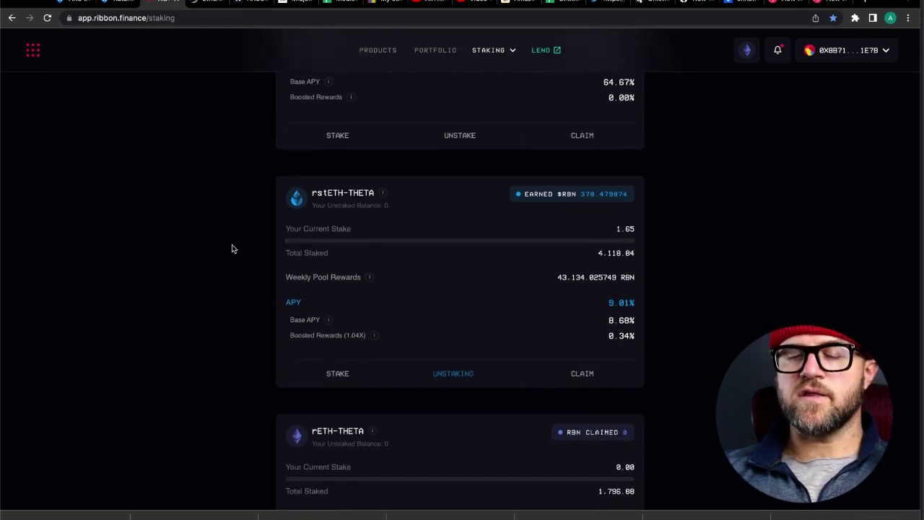
pyautogui.scroll(-1, 232, 248)
pyautogui.scroll(2, 258, 301)
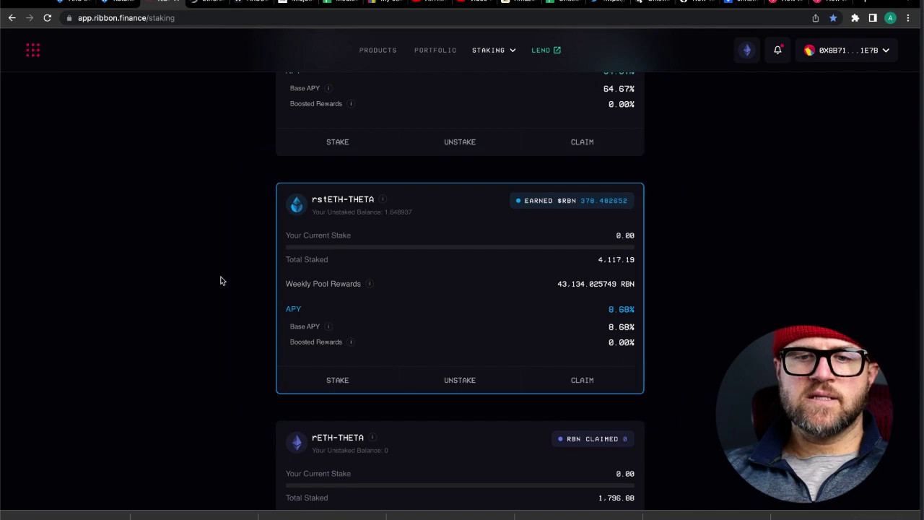
pyautogui.scroll(1, 222, 281)
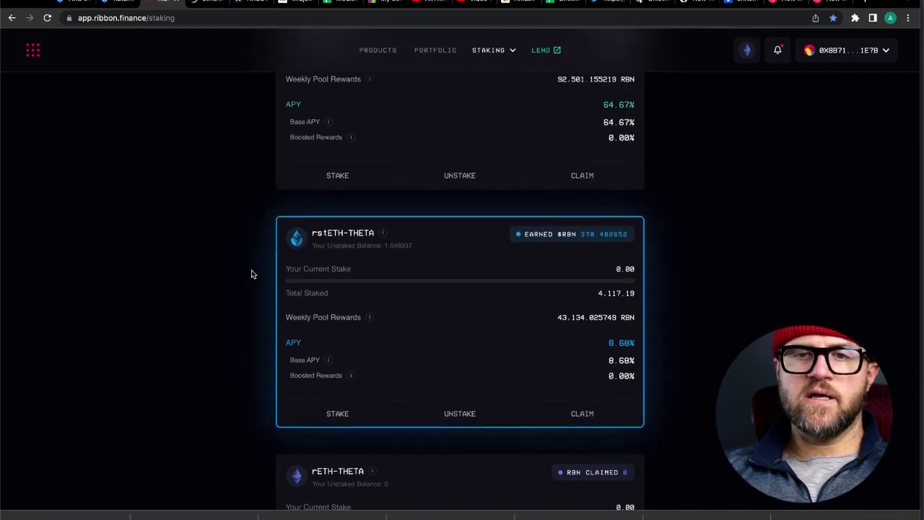
# - Return to the vault products and reopen the T-STETH-C vault at its deposit and withdrawal form
pyautogui.click(377, 50)
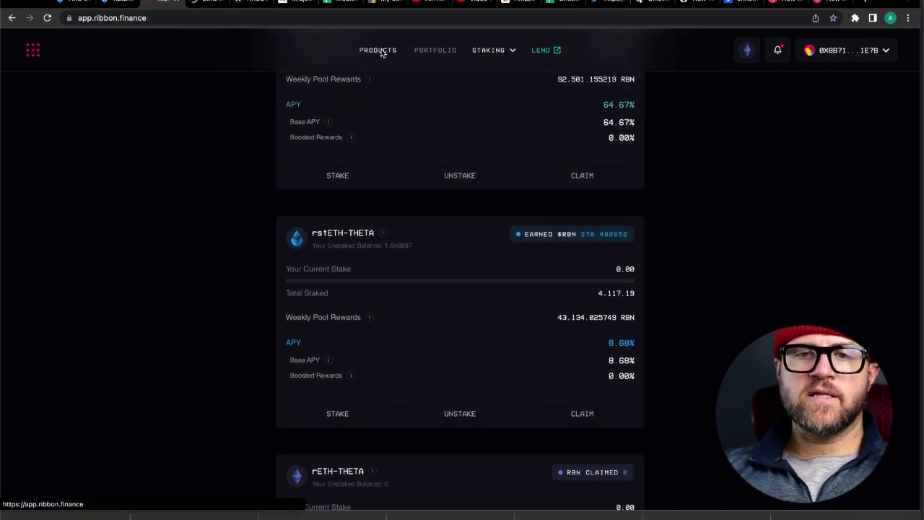
pyautogui.scroll(5, 103, 233)
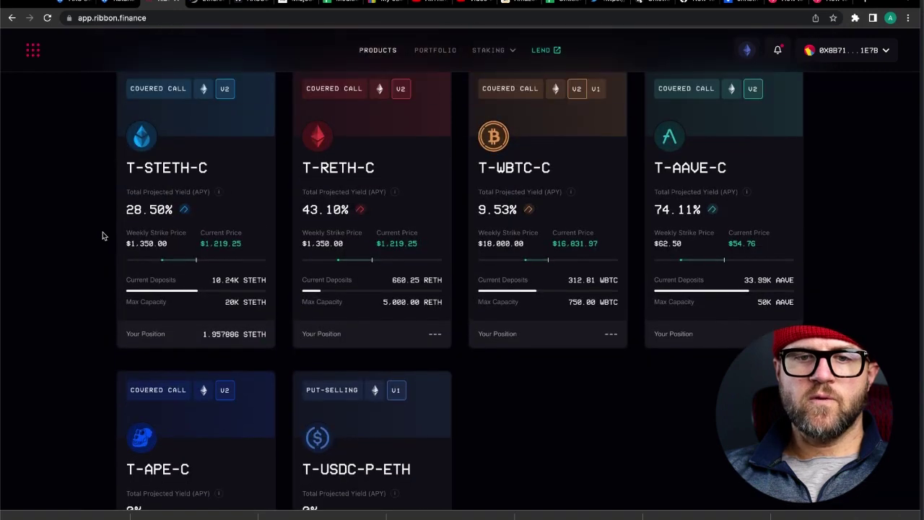
pyautogui.click(164, 191)
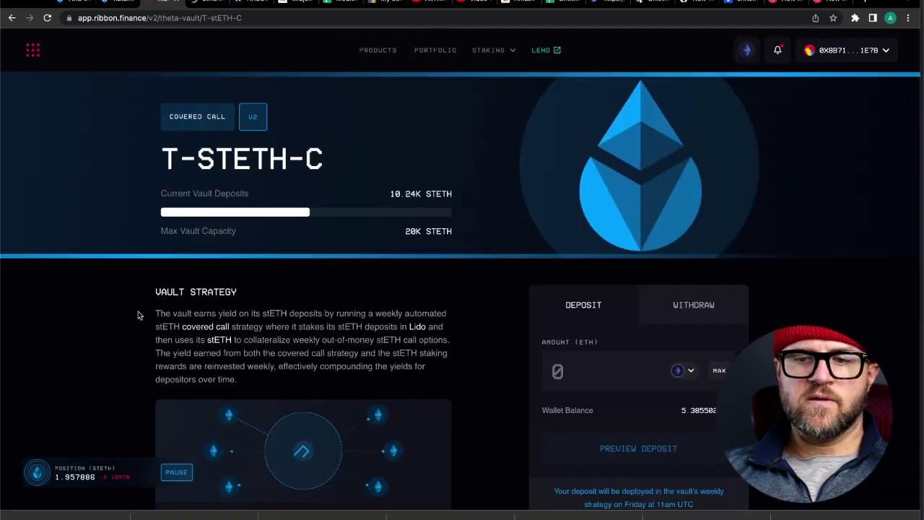
pyautogui.scroll(-2, 137, 311)
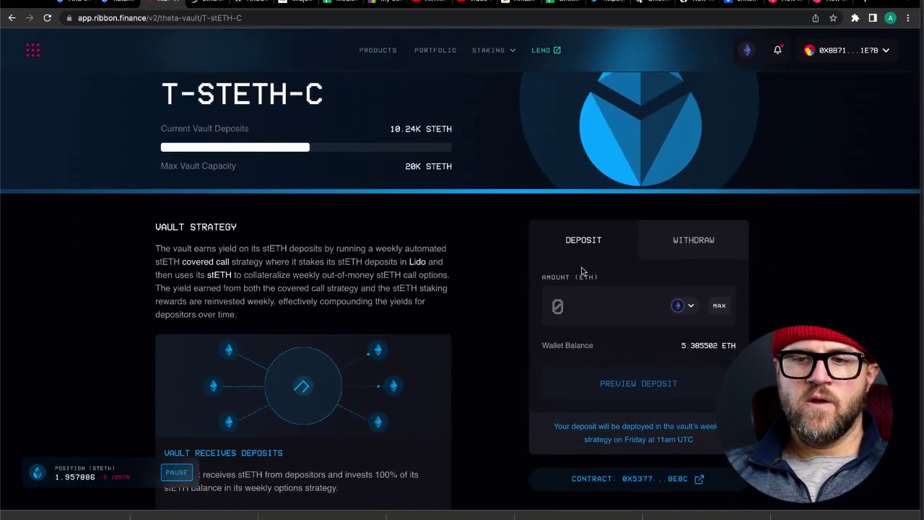
# - Initiate a standard withdrawal of 1 stETH from the T-STETH-C vault
pyautogui.click(682, 240)
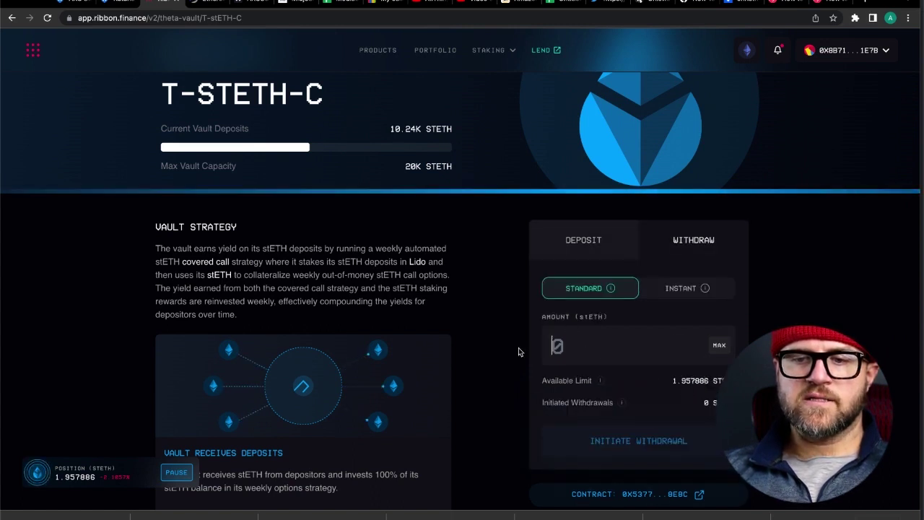
pyautogui.write('1')
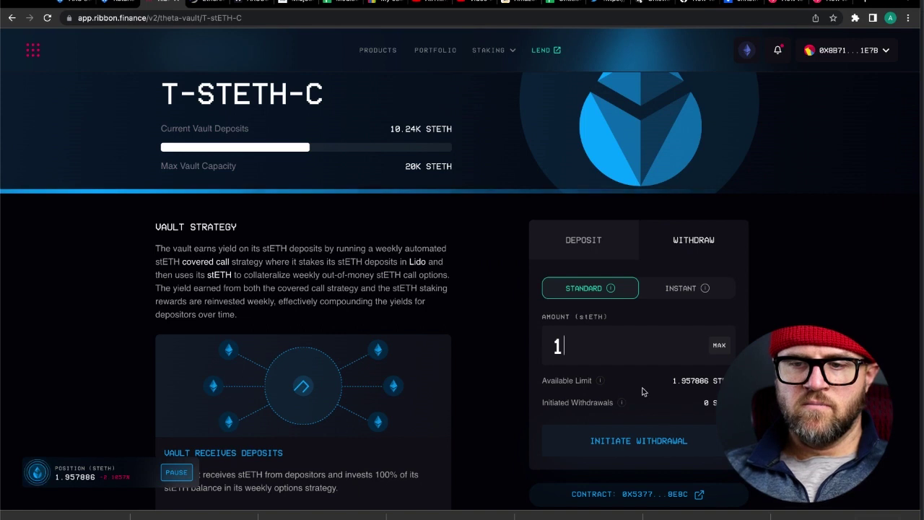
pyautogui.click(629, 440)
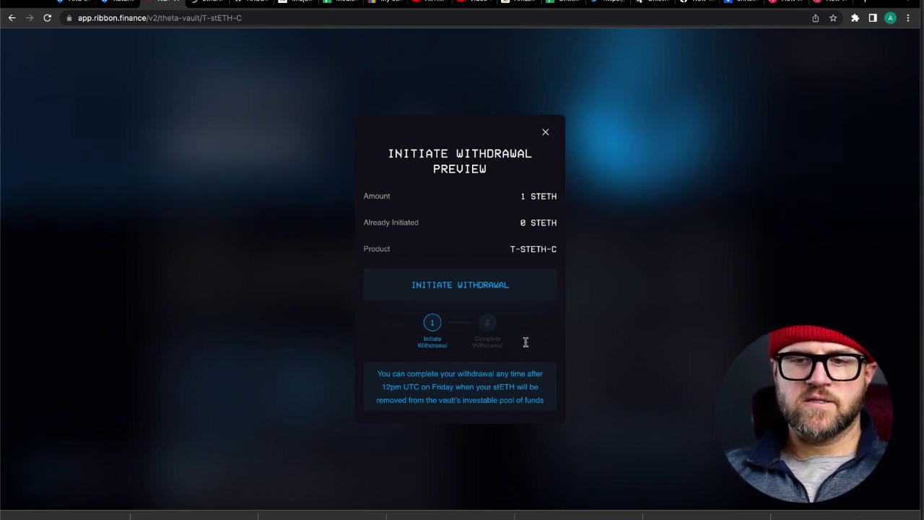
pyautogui.click(455, 287)
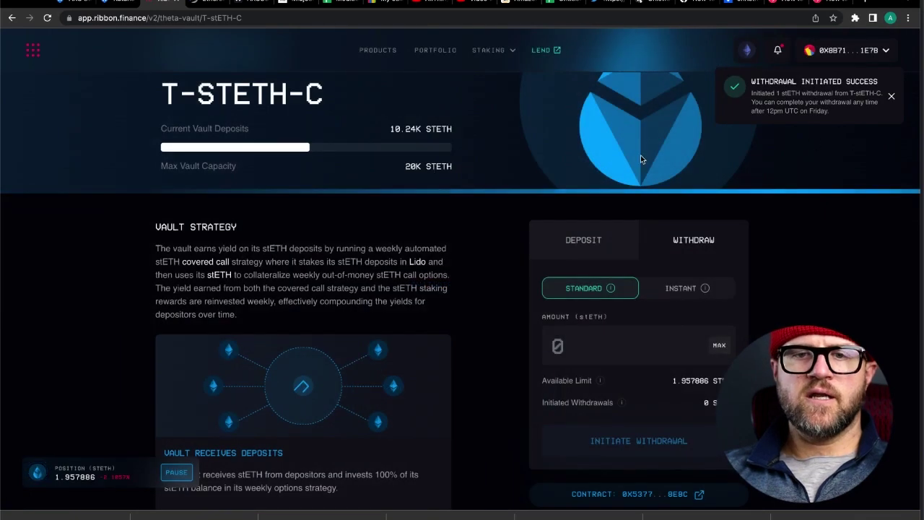
# - Check the T-STETH-C vault's available limit, initiated withdrawals and remaining position
pyautogui.scroll(-1, 481, 325)
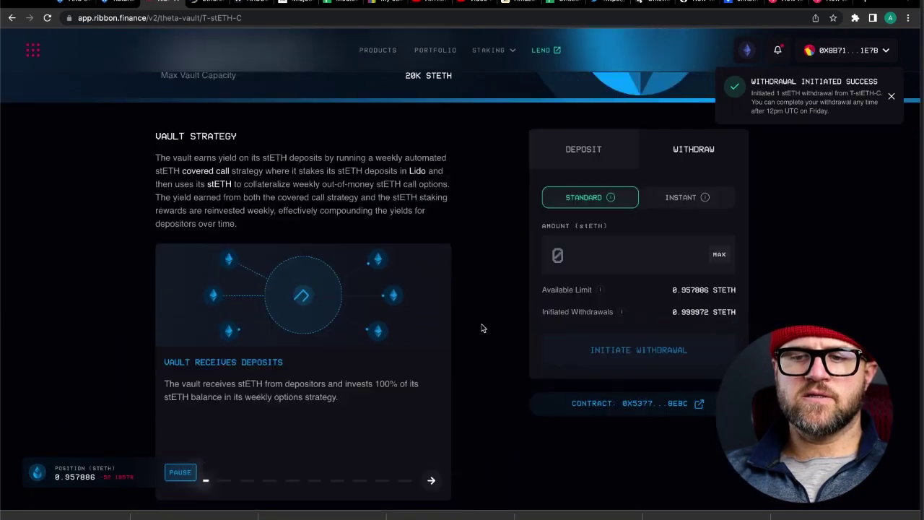
pyautogui.scroll(2, 482, 327)
pyautogui.scroll(-1, 482, 325)
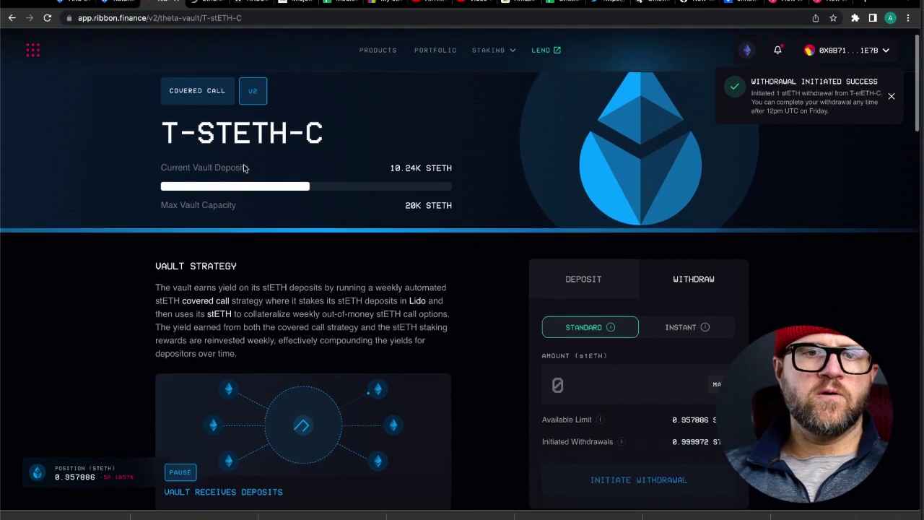
pyautogui.scroll(1, 343, 108)
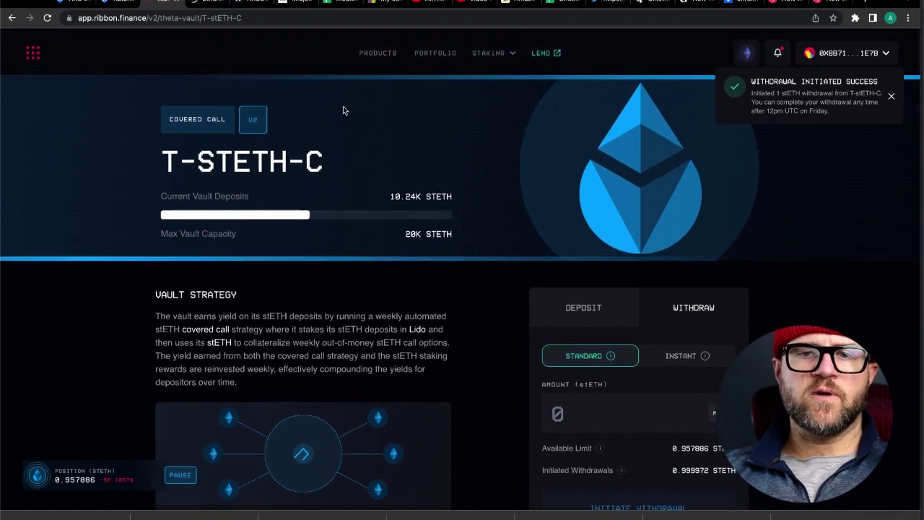
# - Return to the vault products and open the R-stETH-EARN vault's deposit form
pyautogui.click(377, 51)
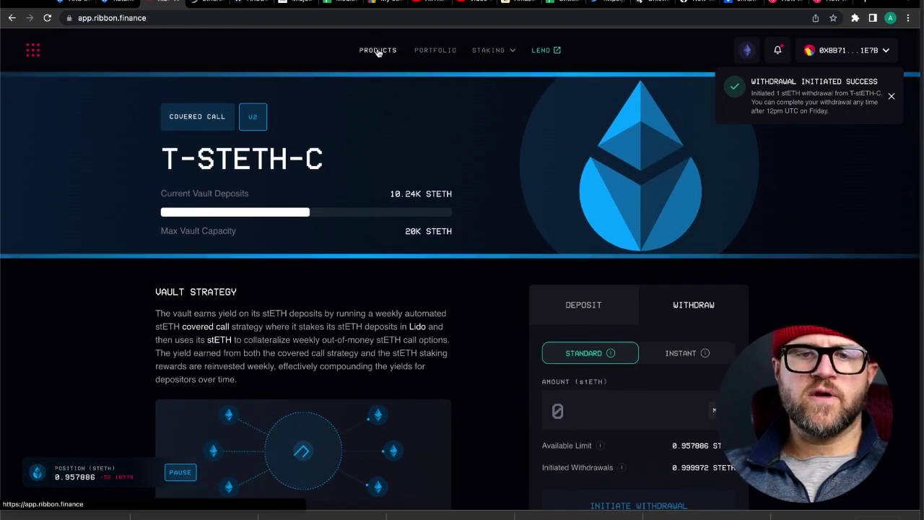
pyautogui.scroll(-5, 75, 212)
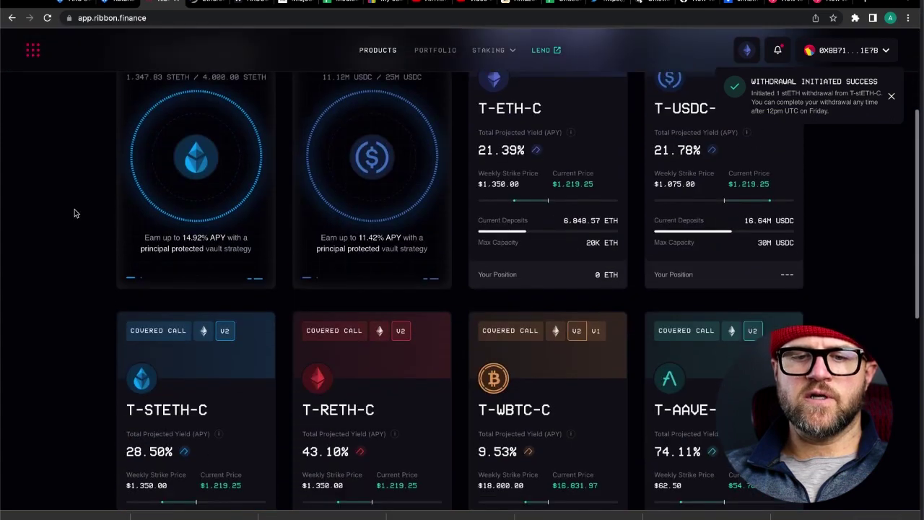
pyautogui.scroll(5, 211, 387)
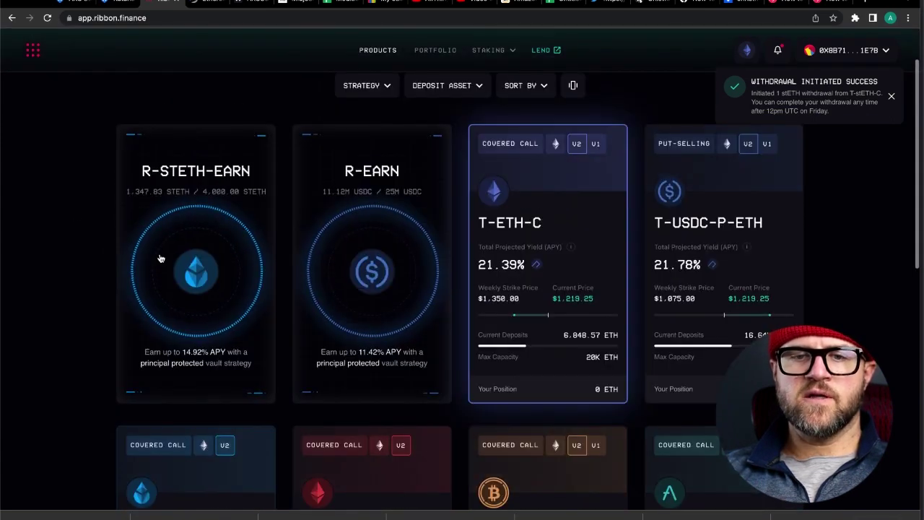
pyautogui.scroll(-1, 82, 224)
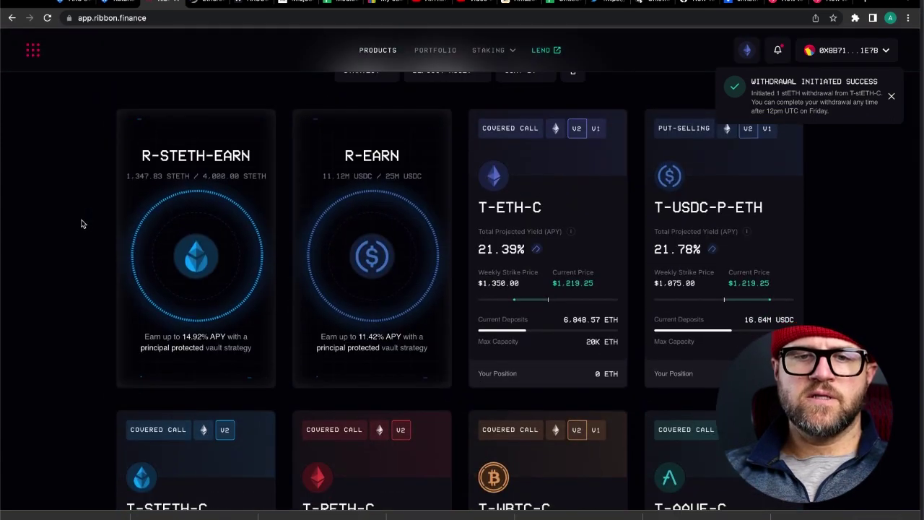
pyautogui.click(148, 298)
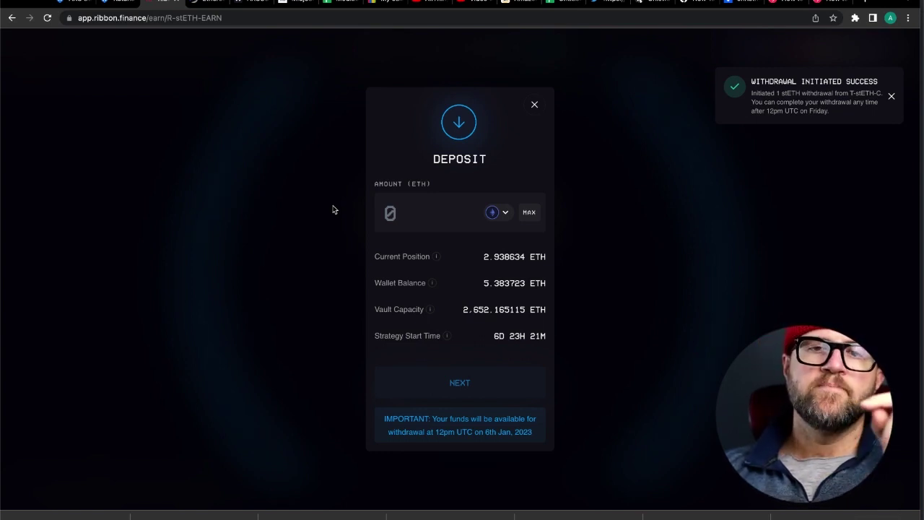
# - Compare the R-stETH-EARN deposit form's wallet balances for stETH and ETH, ending with ETH as the deposit asset
pyautogui.click(506, 212)
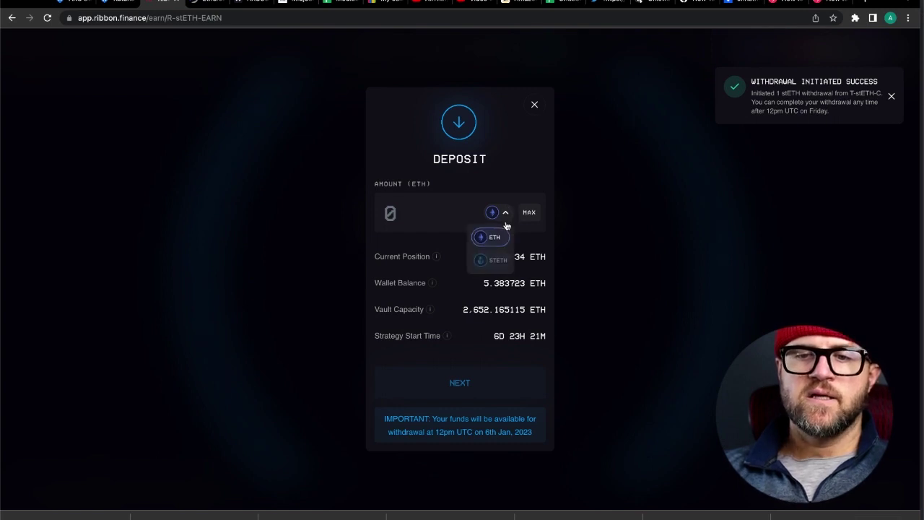
pyautogui.click(496, 261)
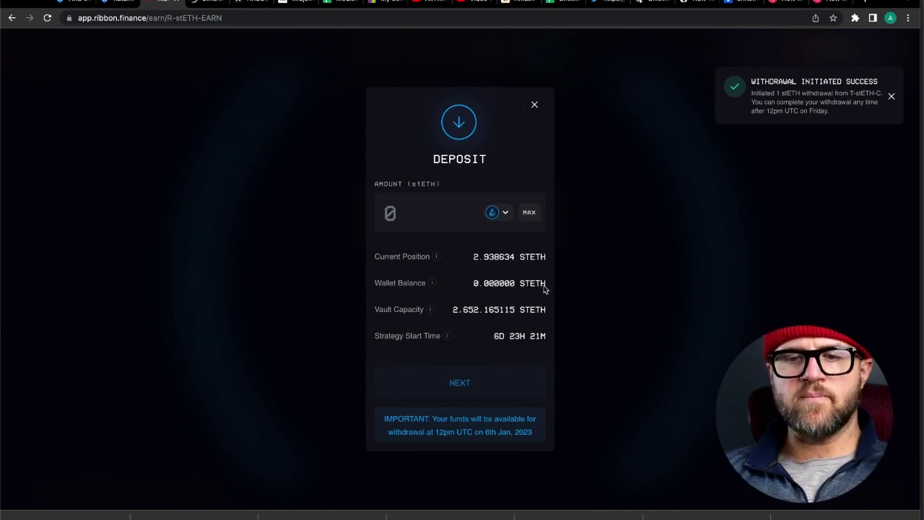
pyautogui.click(501, 214)
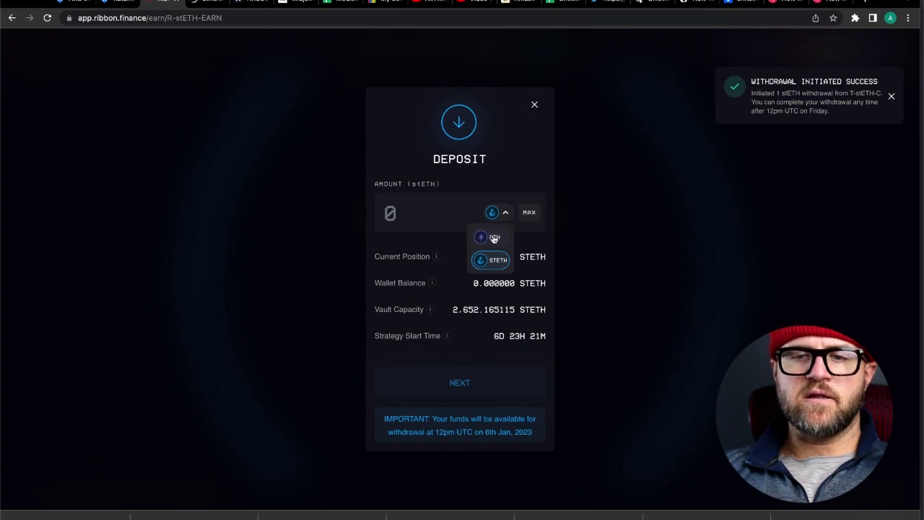
pyautogui.click(496, 236)
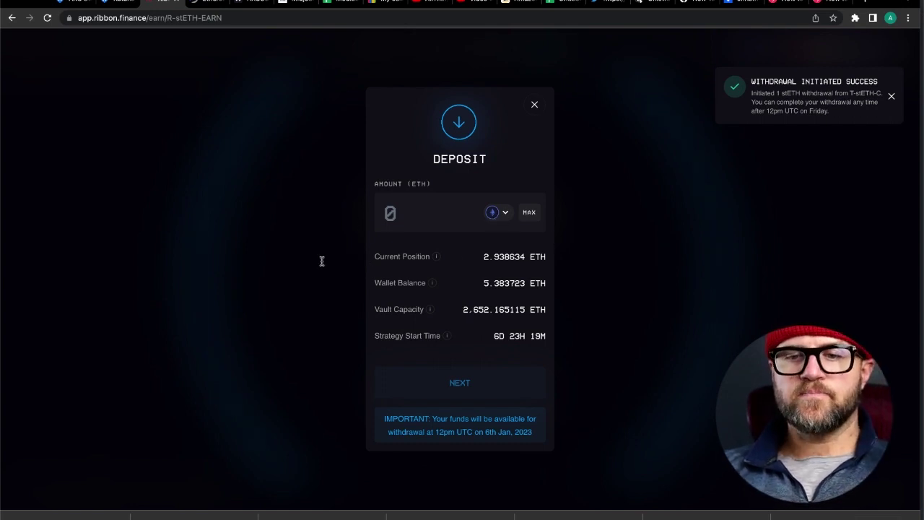
# - Deposit 1 ETH into the R-stETH-EARN vault, confirm the transaction in the wallet and dismiss the notification
pyautogui.click(446, 216)
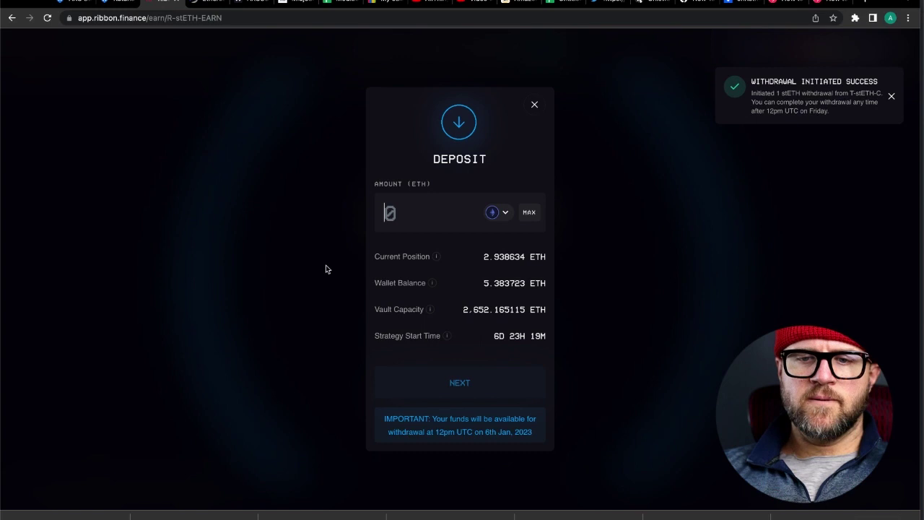
pyautogui.write('1')
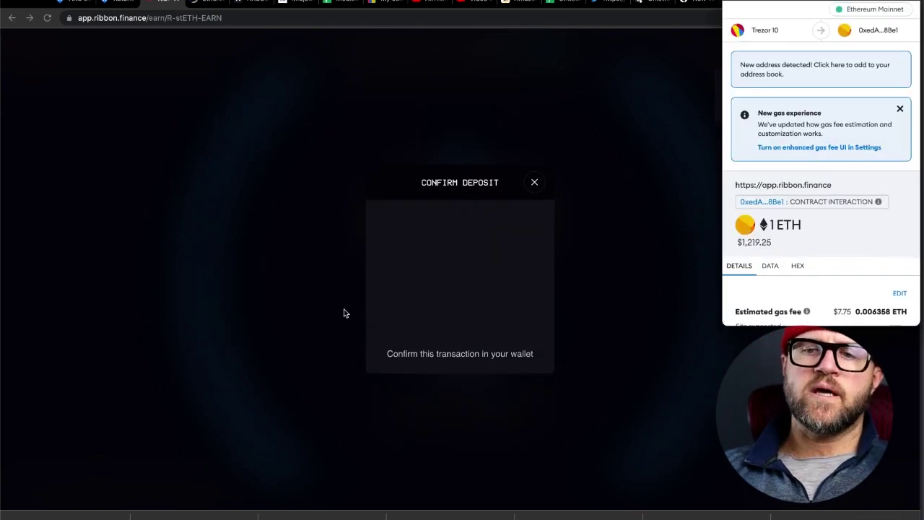
pyautogui.scroll(-5, 807, 232)
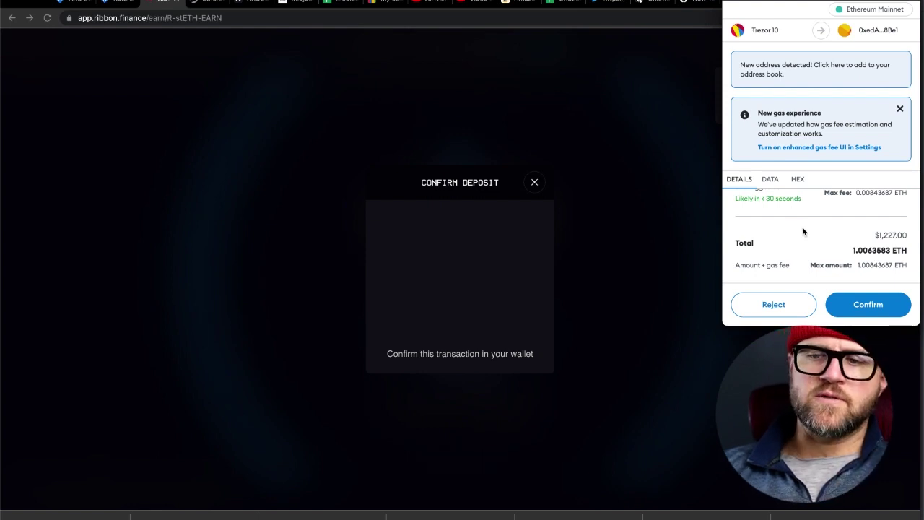
pyautogui.click(870, 299)
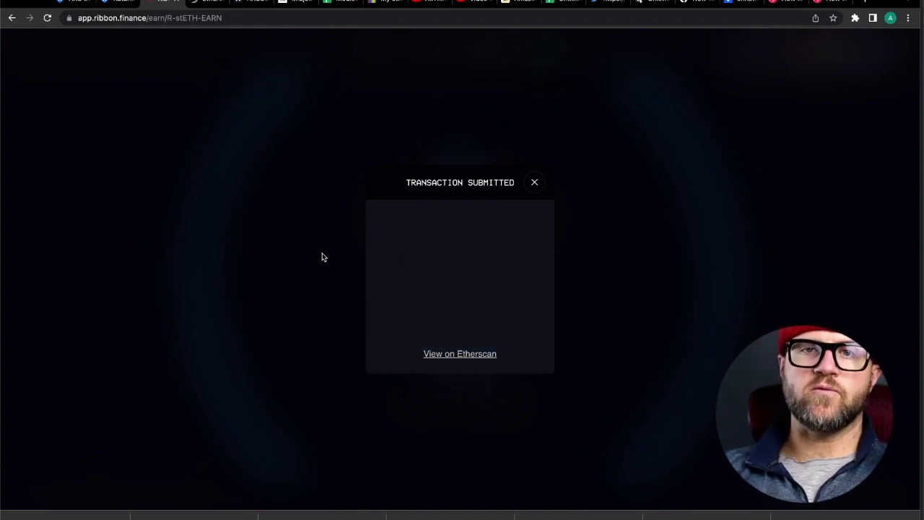
pyautogui.click(662, 211)
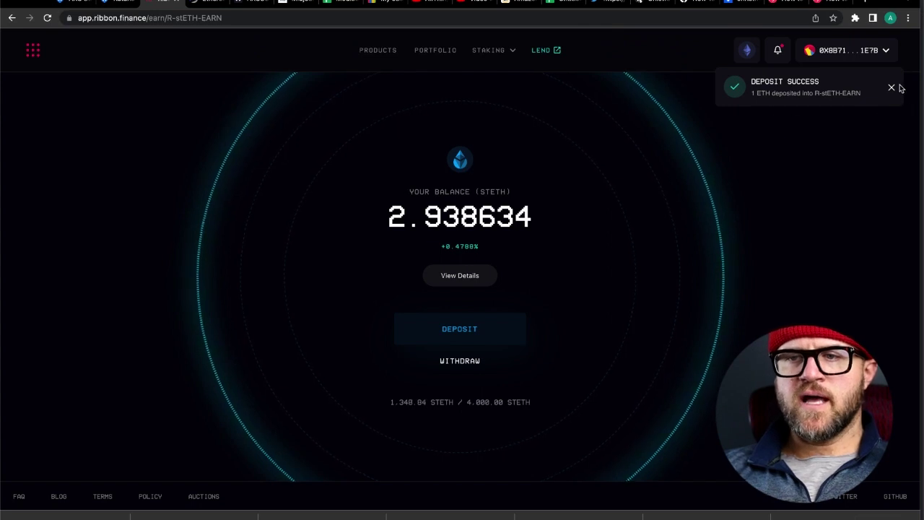
pyautogui.click(893, 89)
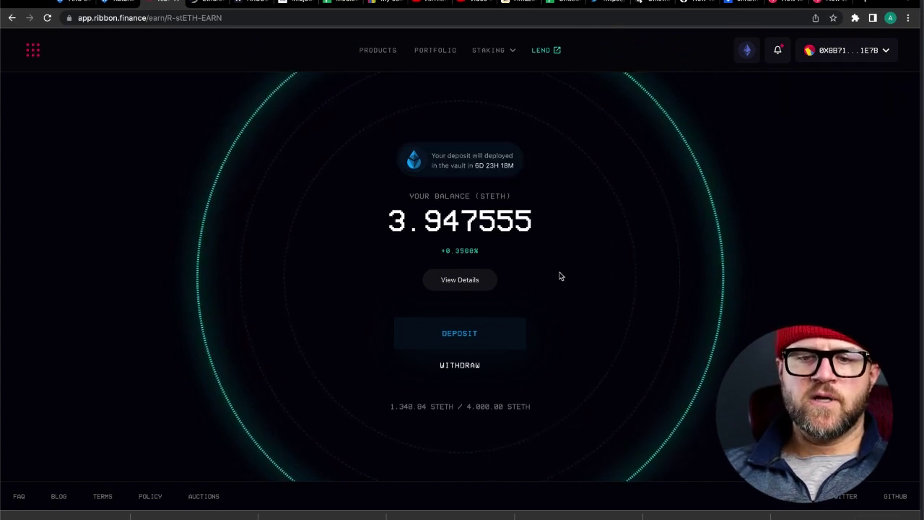
# - Instantly withdraw the maximum available 1.008921 stETH from the R-stETH-EARN vault and dismiss the notification
pyautogui.click(457, 366)
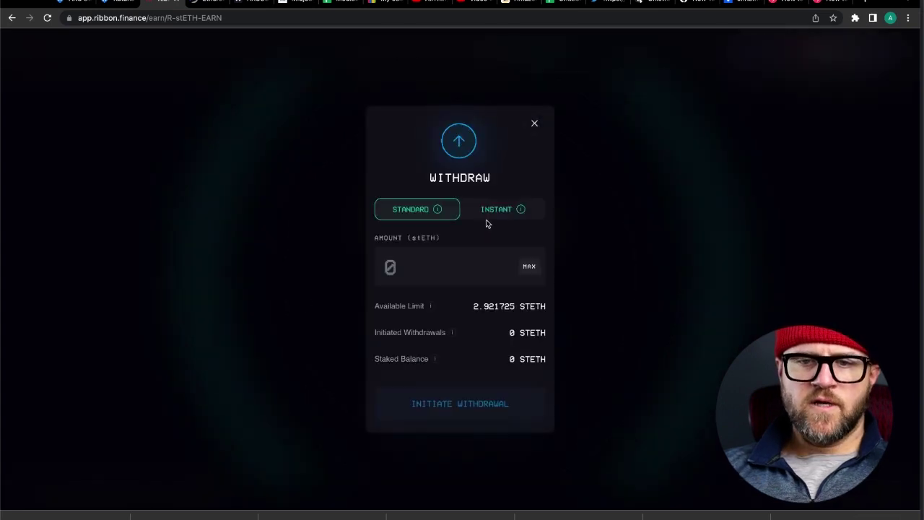
pyautogui.click(495, 209)
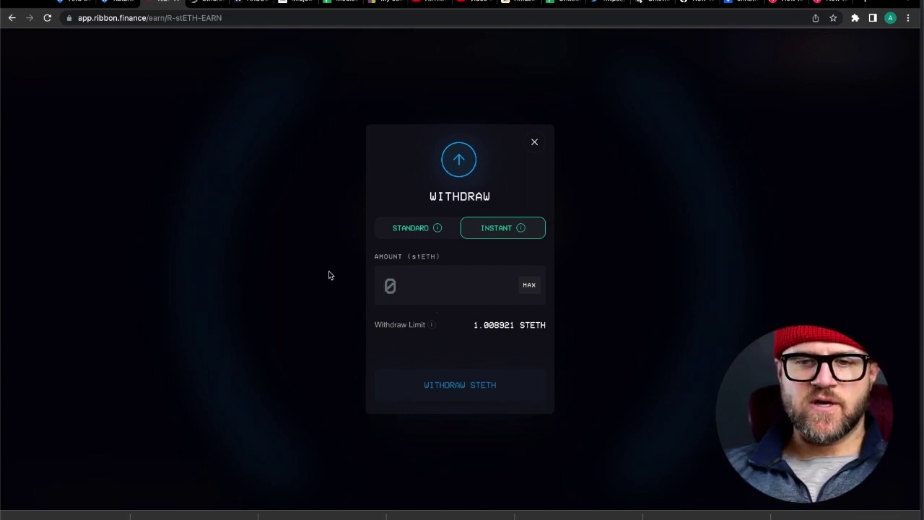
pyautogui.click(530, 288)
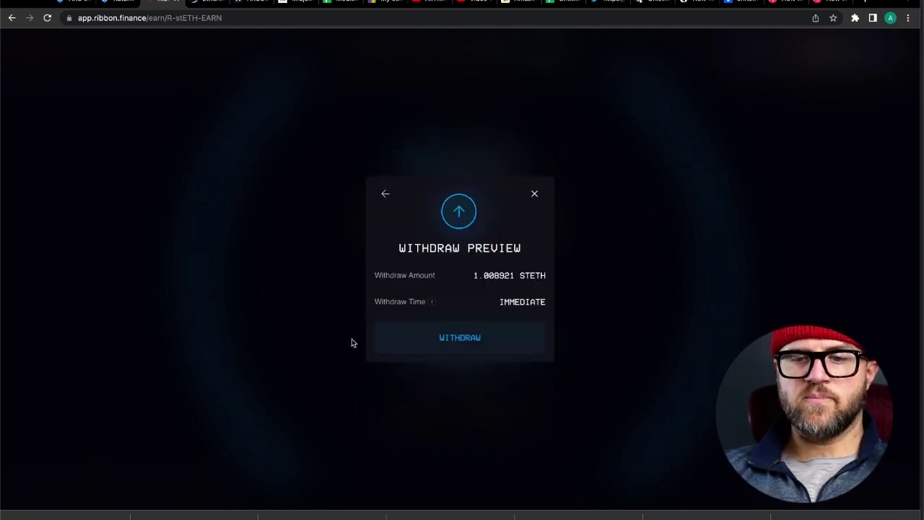
pyautogui.click(418, 345)
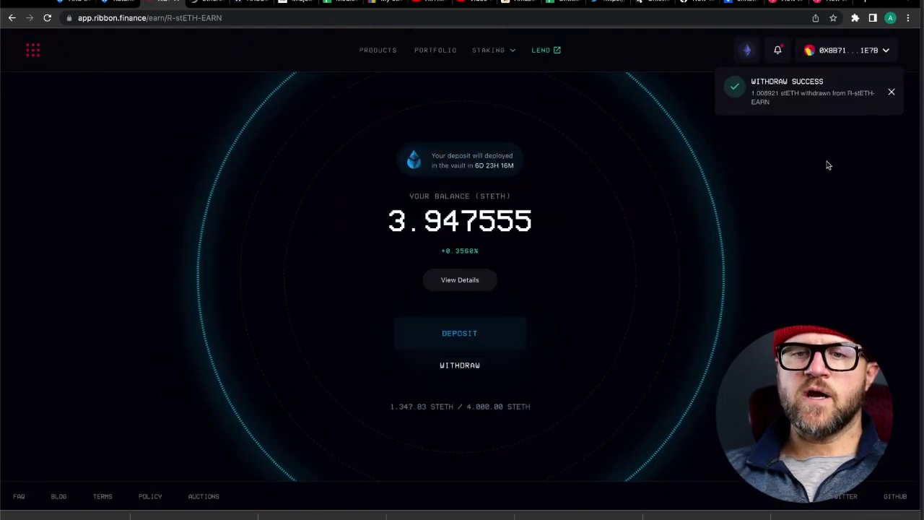
pyautogui.click(892, 94)
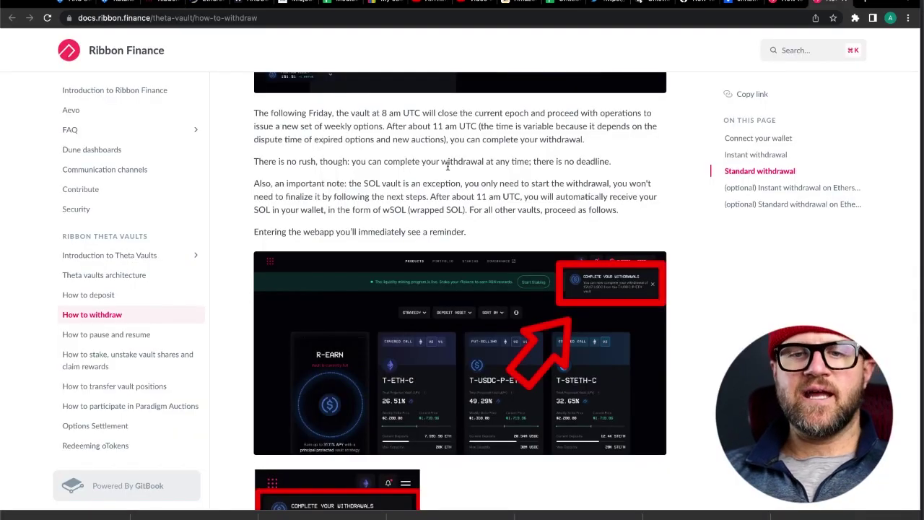
# - Review the Ribbon Finance documentation on standard withdrawal timing and the How to deposit guide
pyautogui.scroll(1, 545, 212)
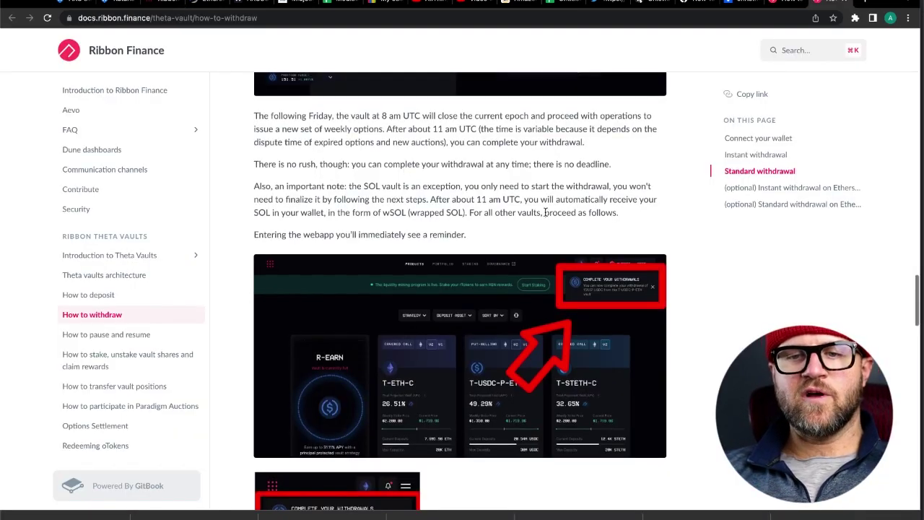
pyautogui.scroll(2, 516, 177)
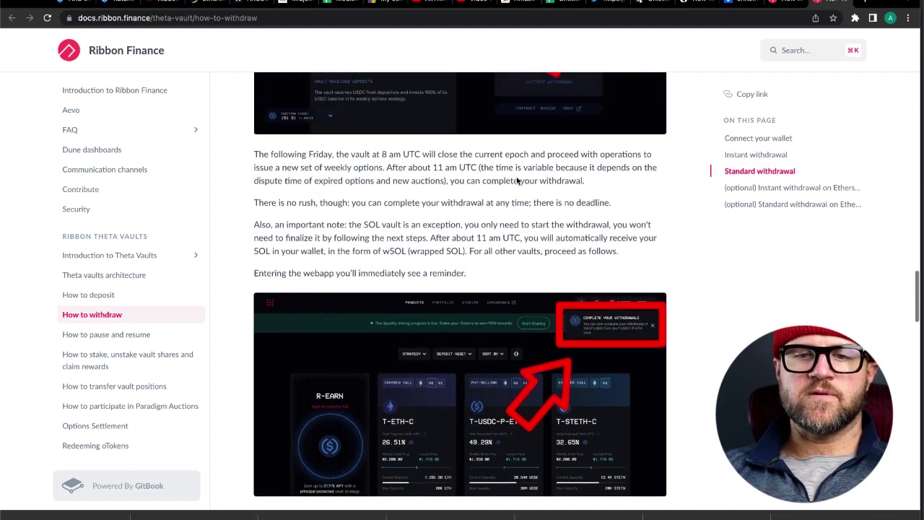
pyautogui.click(792, 3)
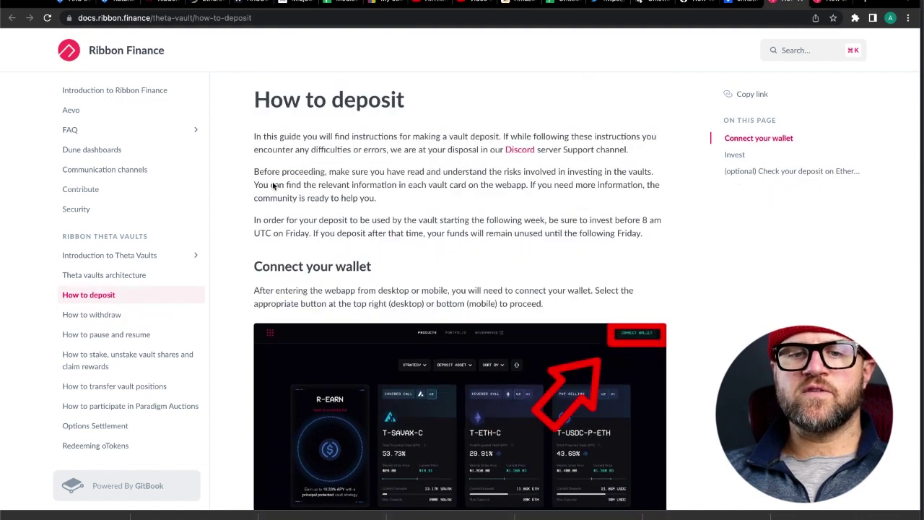
pyautogui.scroll(-2, 234, 253)
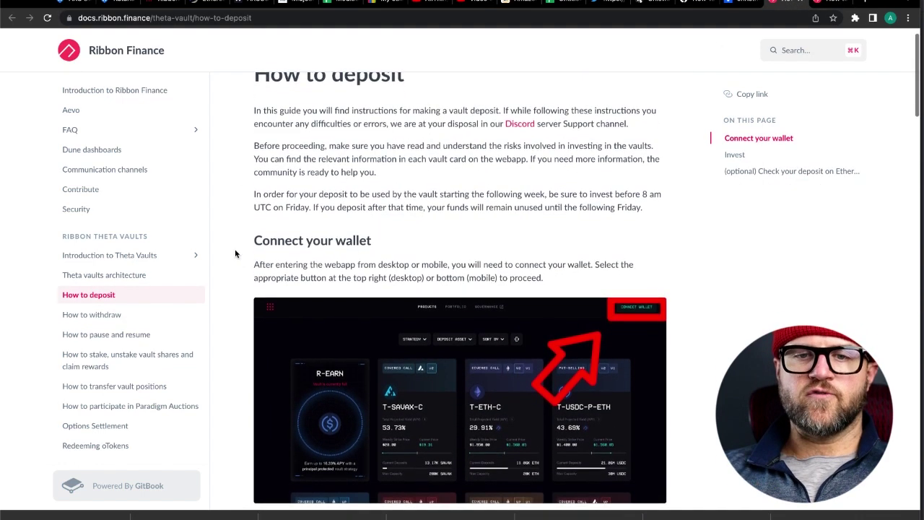
pyautogui.scroll(1, 234, 253)
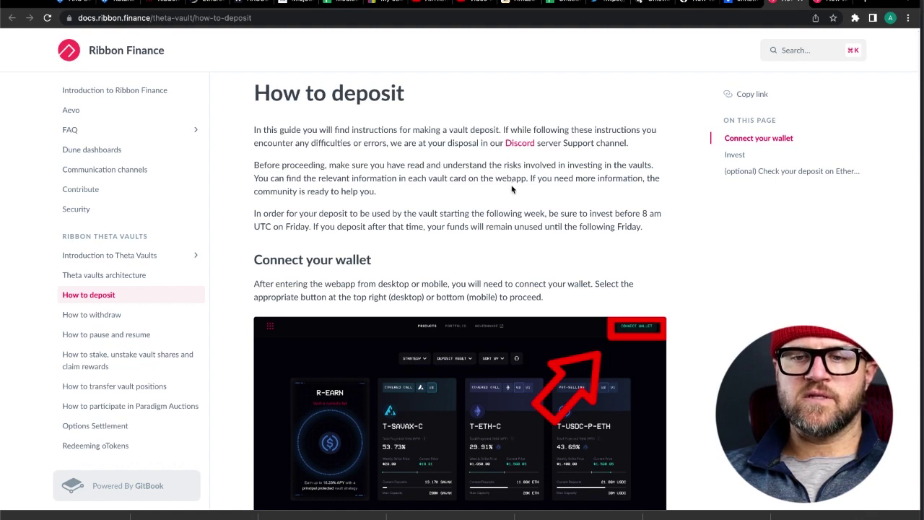
pyautogui.scroll(-3, 231, 248)
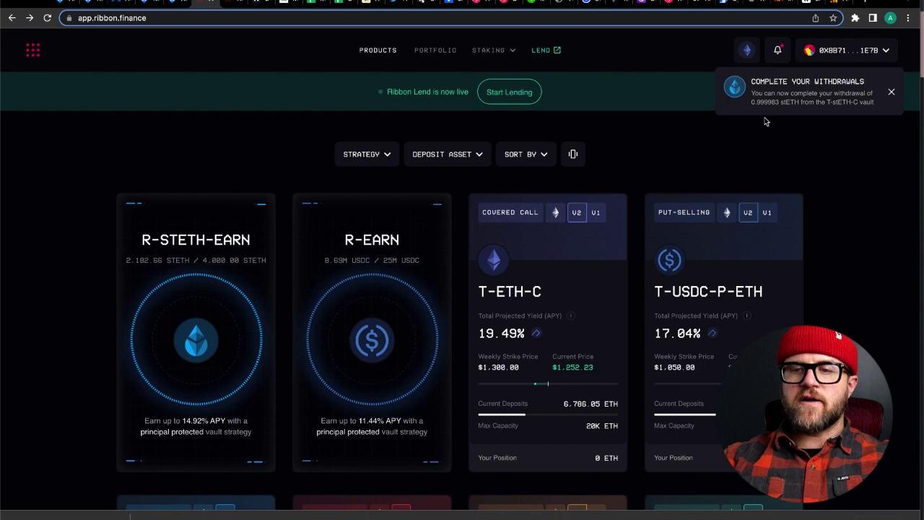
# - Open the T-STETH-C vault from the withdrawal reminder and complete the initiated withdrawal of 0.999983 stETH
pyautogui.click(800, 93)
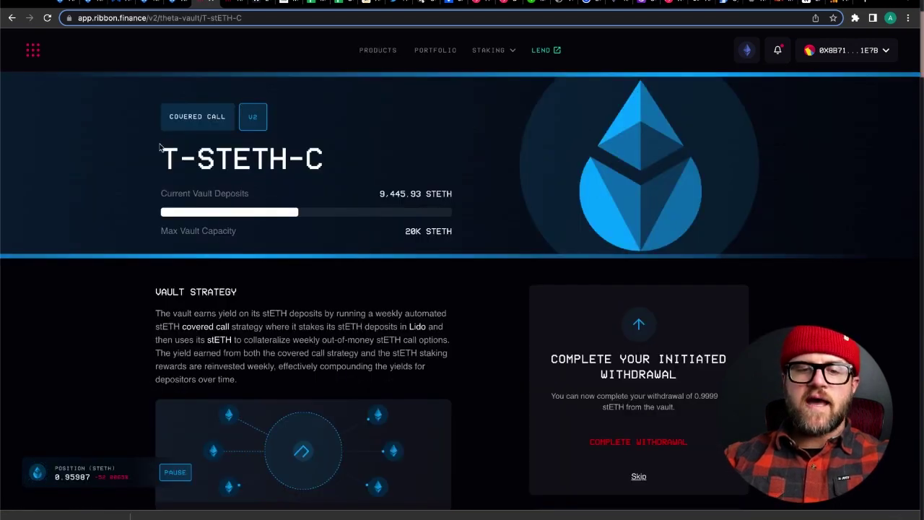
pyautogui.scroll(-5, 125, 186)
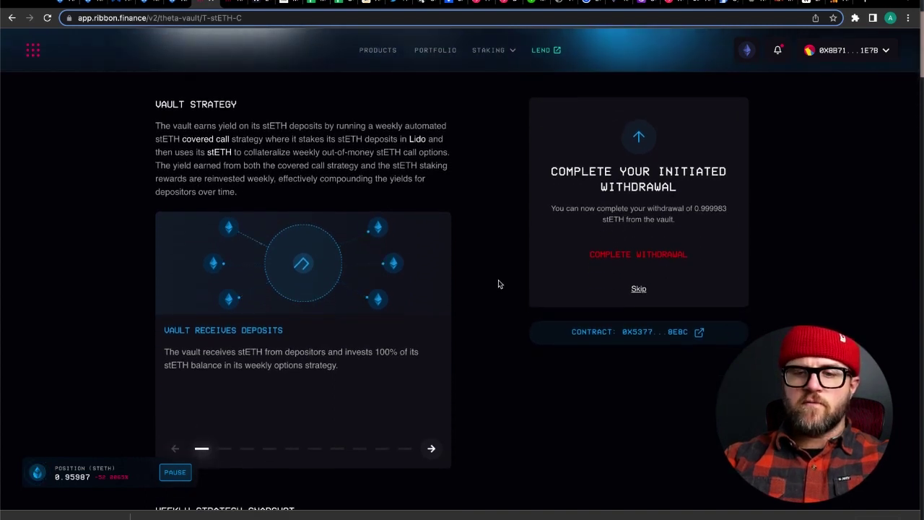
pyautogui.scroll(1, 498, 284)
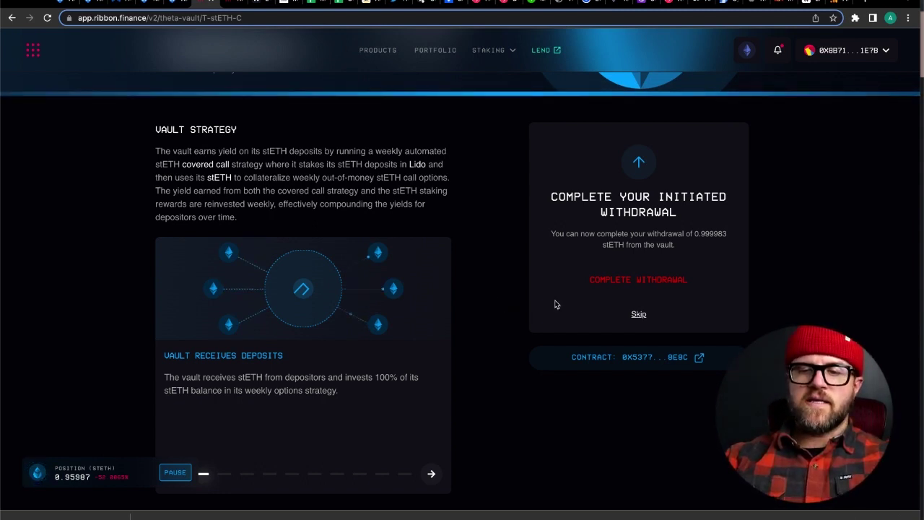
pyautogui.click(612, 283)
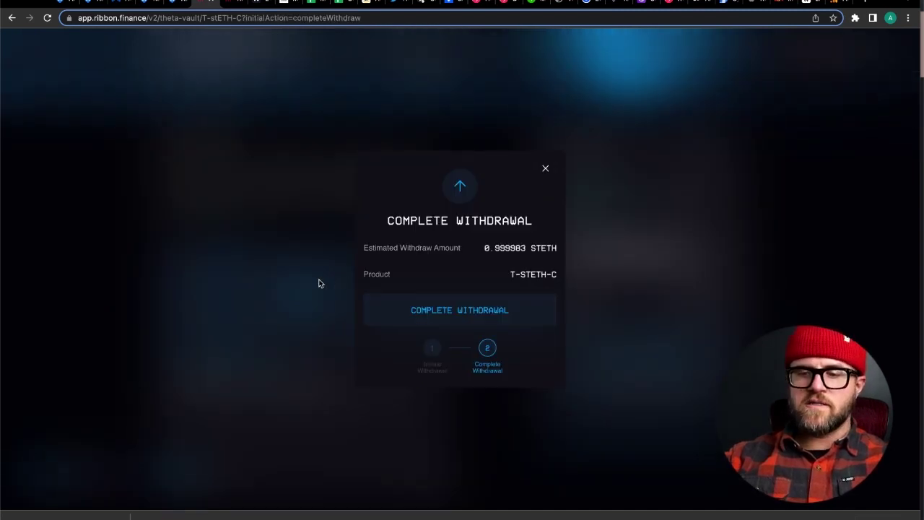
pyautogui.click(421, 309)
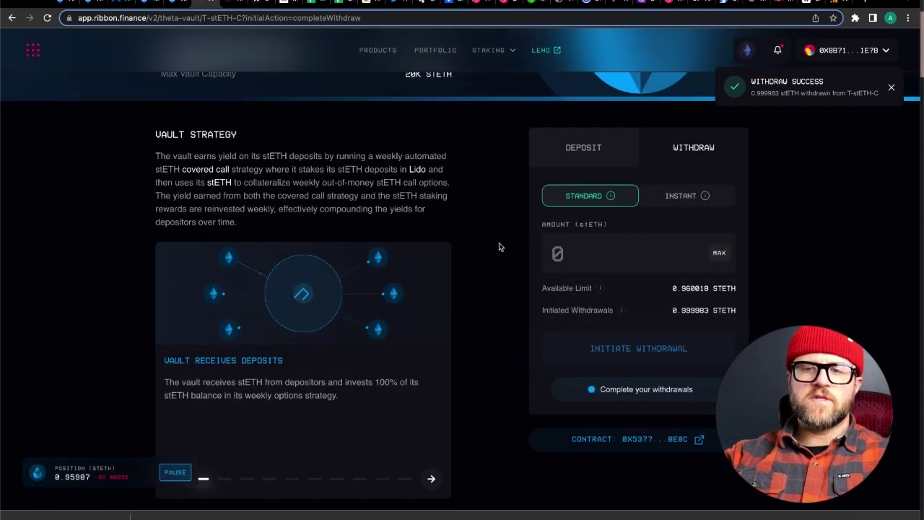
# - Check the withdrawn stETH among the assets in the MetaMask wallet, then close the wallet
pyautogui.scroll(1, 499, 246)
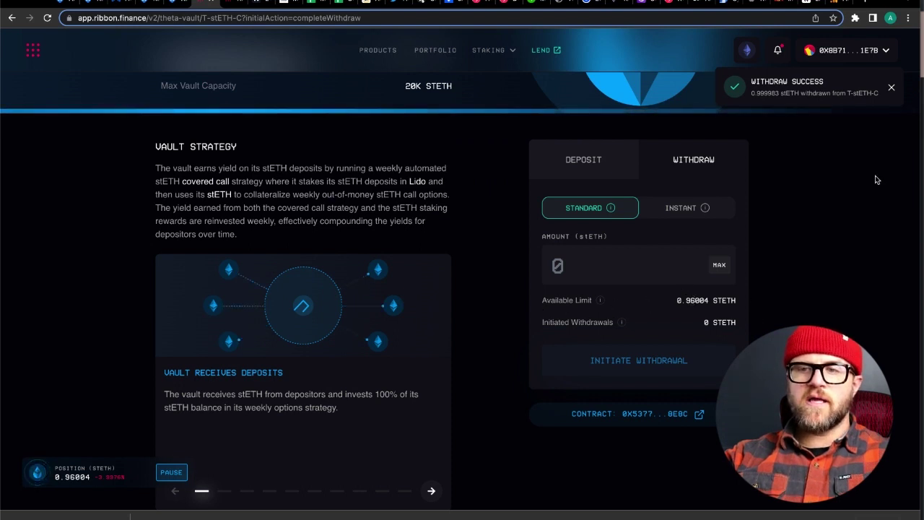
pyautogui.click(856, 18)
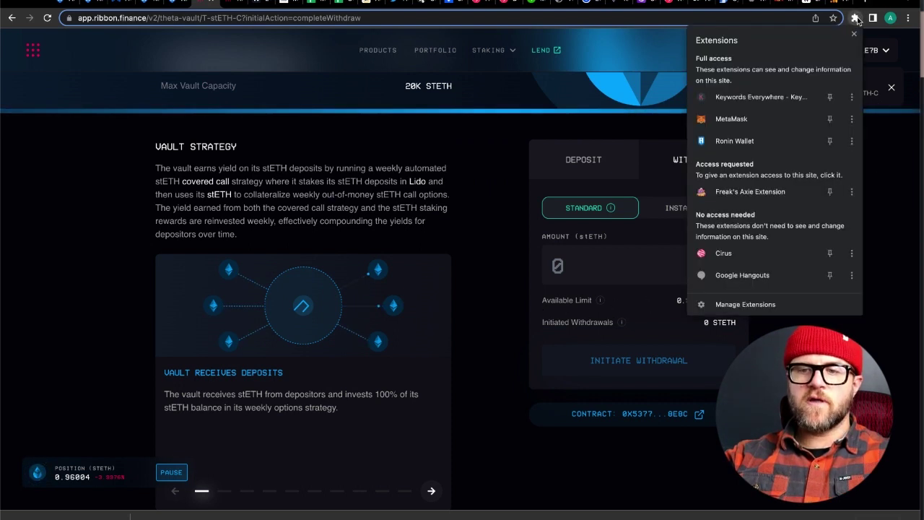
pyautogui.click(763, 119)
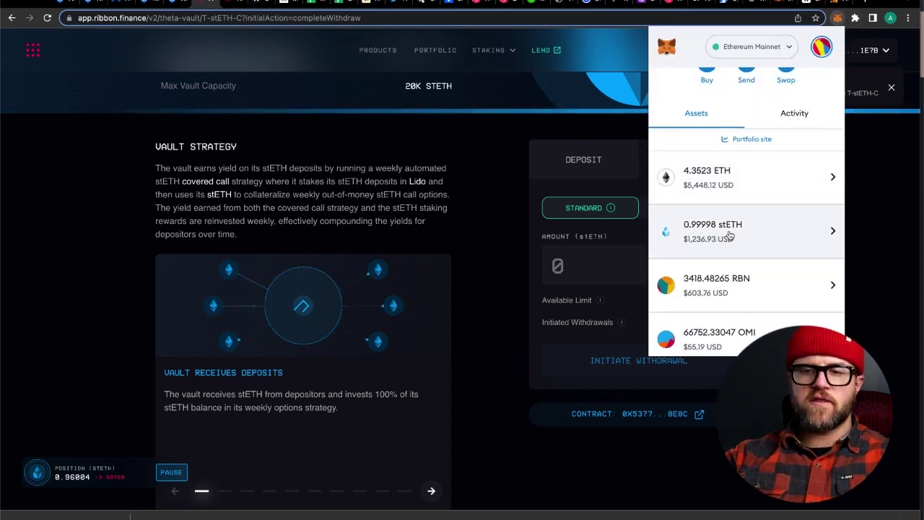
pyautogui.scroll(-1, 699, 221)
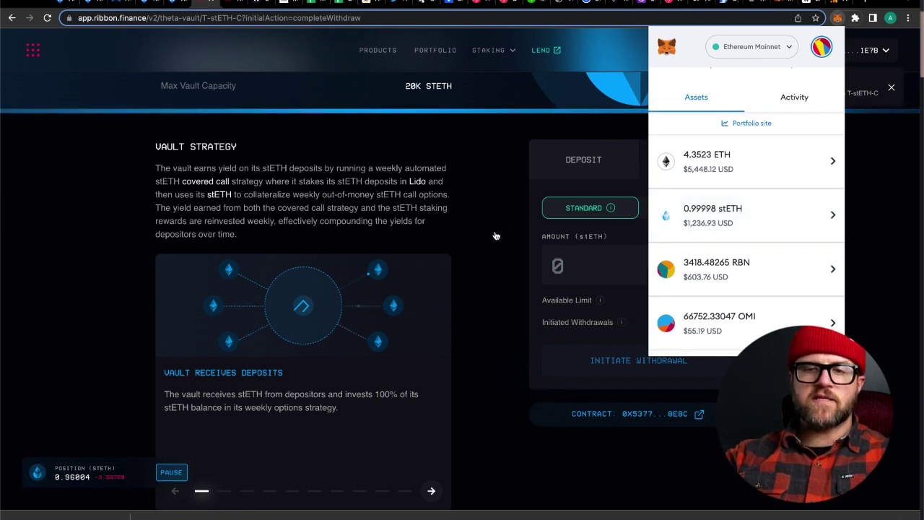
pyautogui.click(494, 270)
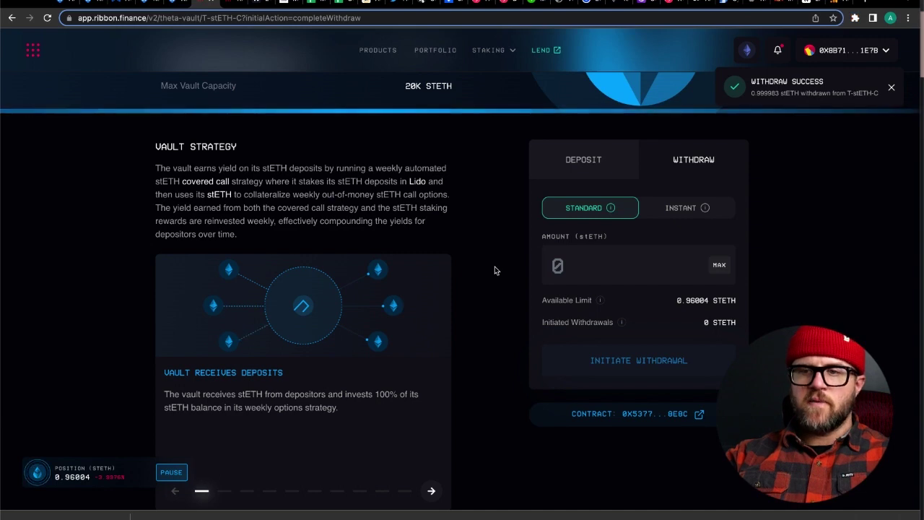
pyautogui.scroll(1, 495, 270)
pyautogui.scroll(3, 494, 270)
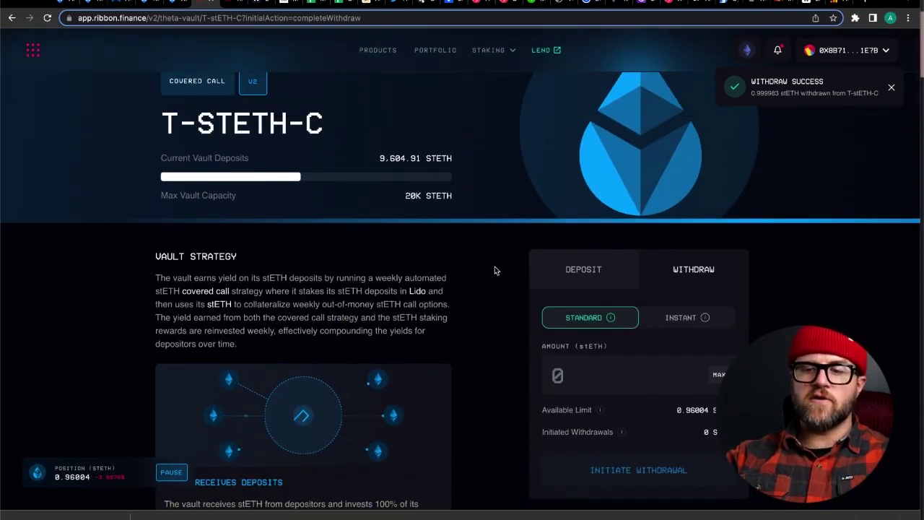
pyautogui.scroll(-1, 495, 270)
pyautogui.scroll(-3, 494, 270)
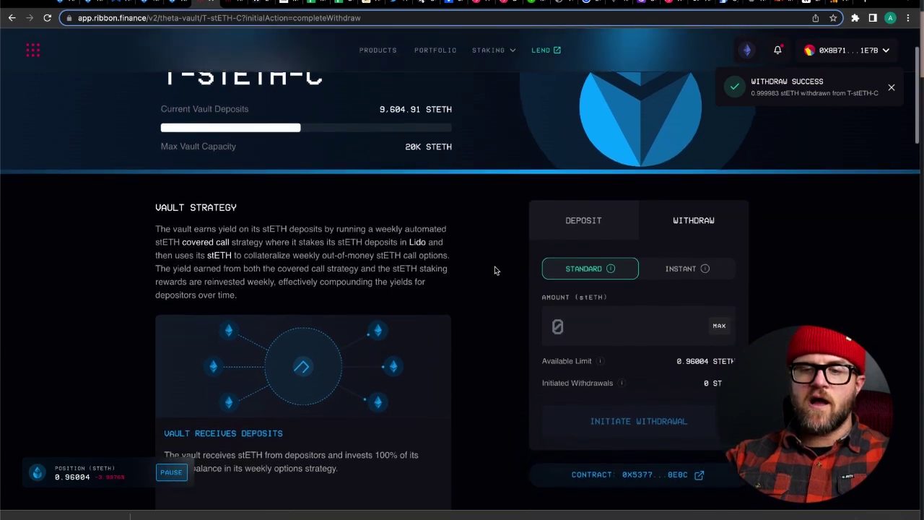